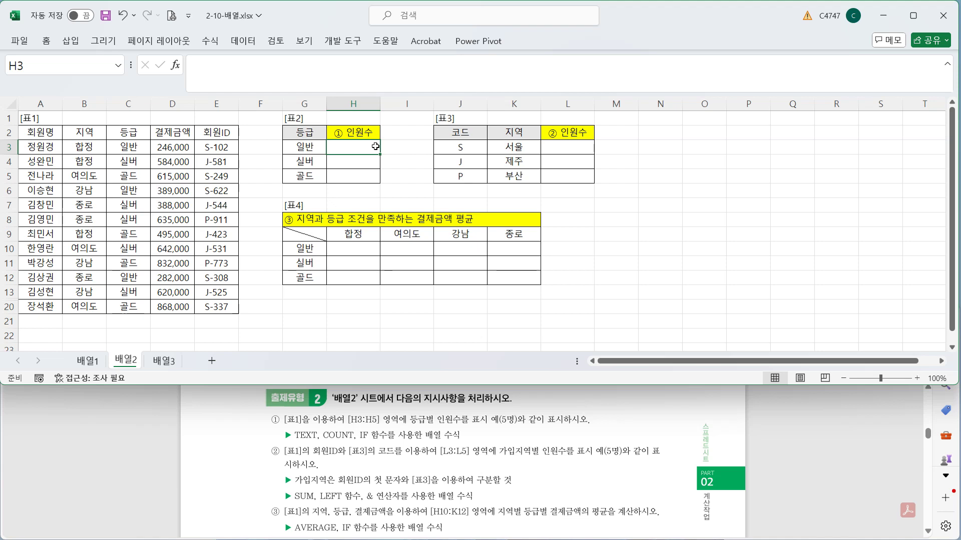
Step: Enter the formula skeleton =COUNT(IF((),1)) in cell H3, leaving the IF condition's parentheses empty
{"action": "type", "text": "=COUNT("}
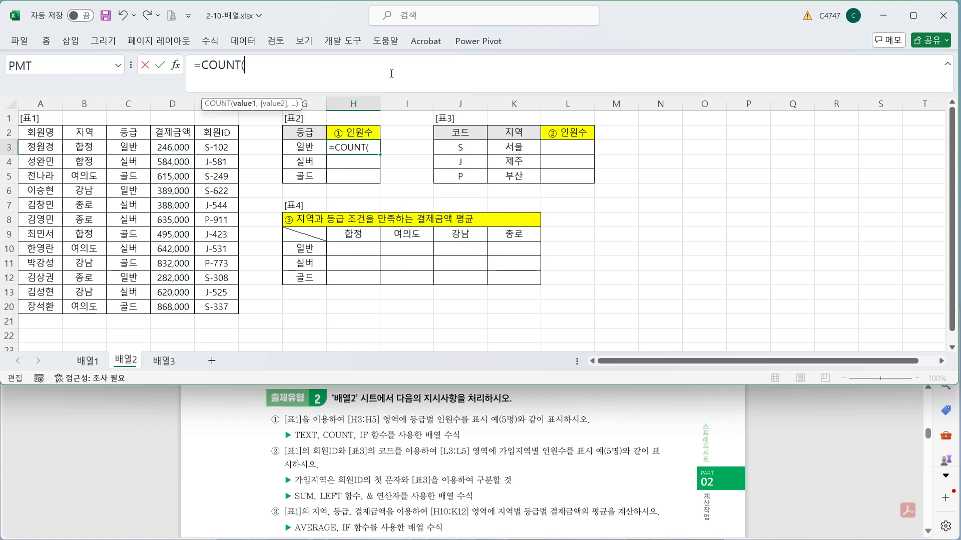
{"action": "type", "text": "IF("}
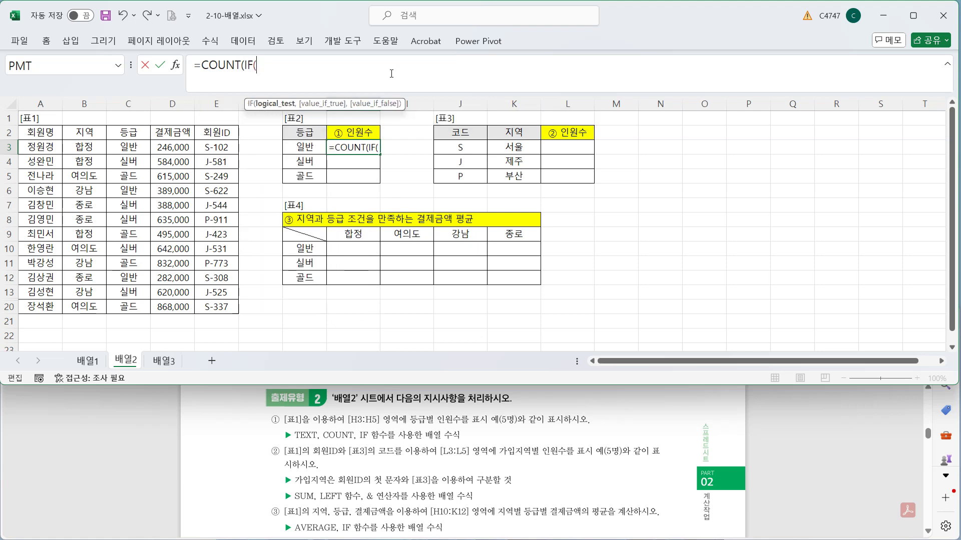
{"action": "type", "text": "()"}
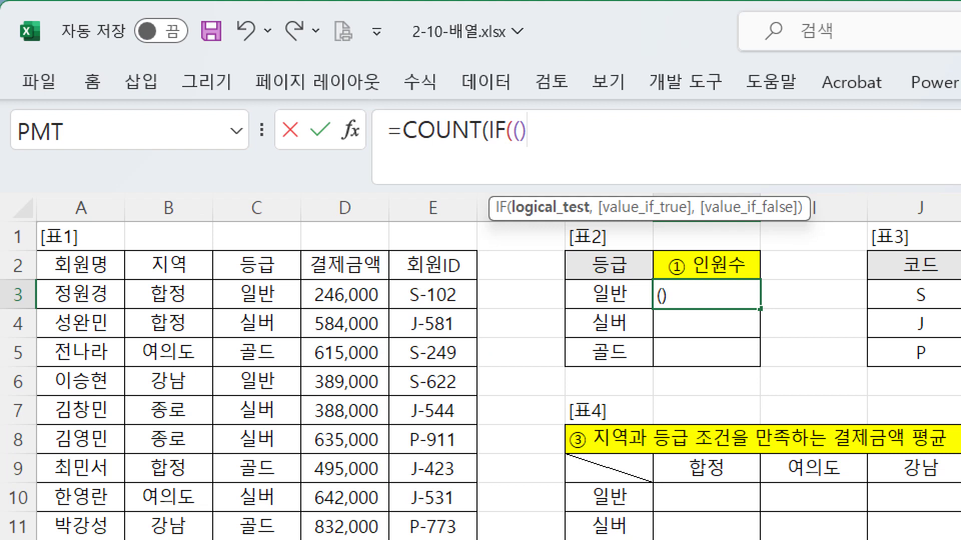
{"action": "left_click", "coordinate": [518, 116]}
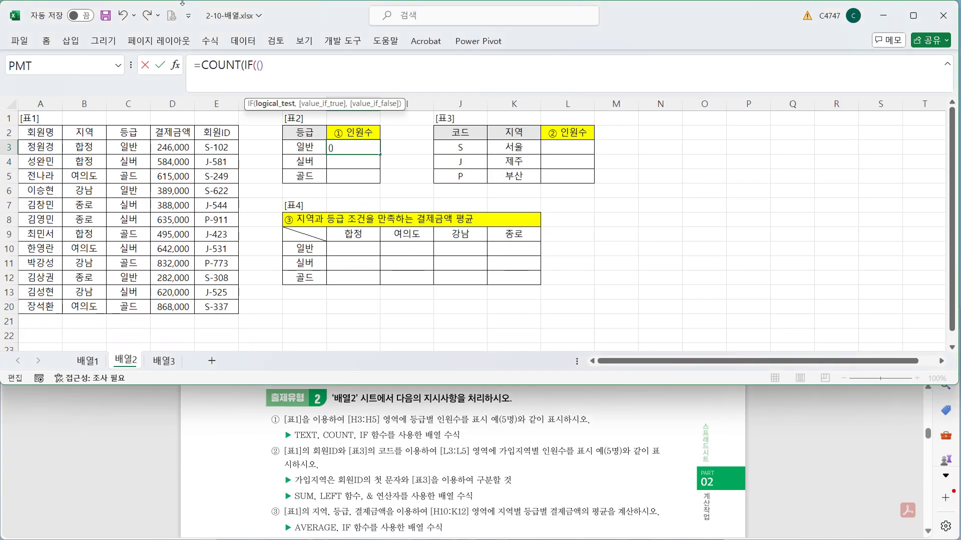
{"action": "type", "text": ",1"}
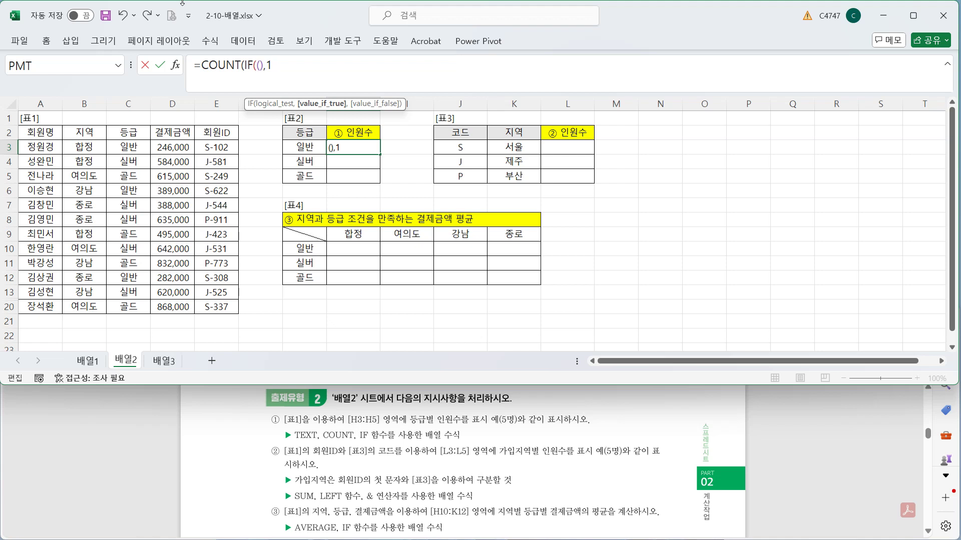
{"action": "key", "text": "Right"}
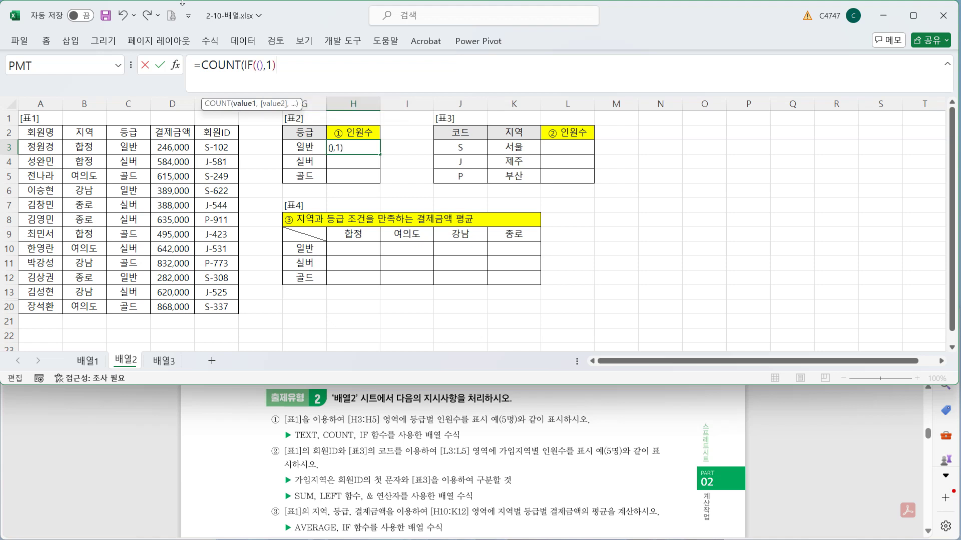
{"action": "type", "text": ")"}
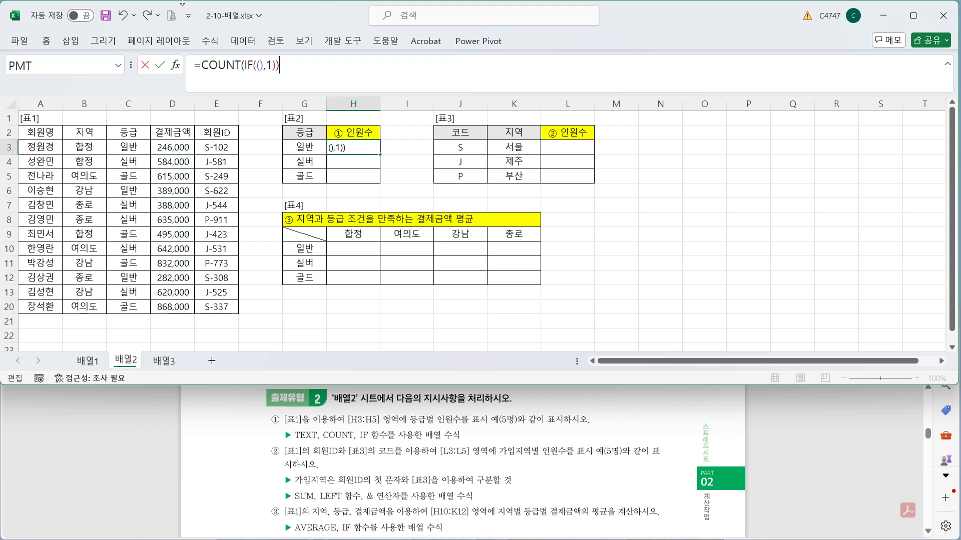
{"action": "key", "text": "Return"}
{"action": "key", "text": "Return"}
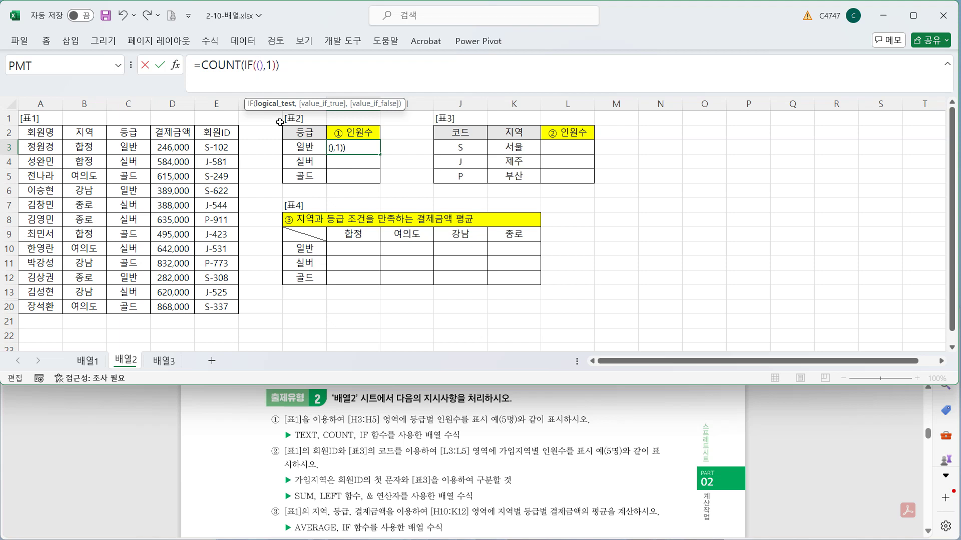
Step: Set the IF condition in H3 to $C$3:$C$20=G3, commit it as an array formula and fill it down to H5
{"action": "left_click_drag", "start_coordinate": [142, 148], "coordinate": [114, 307]}
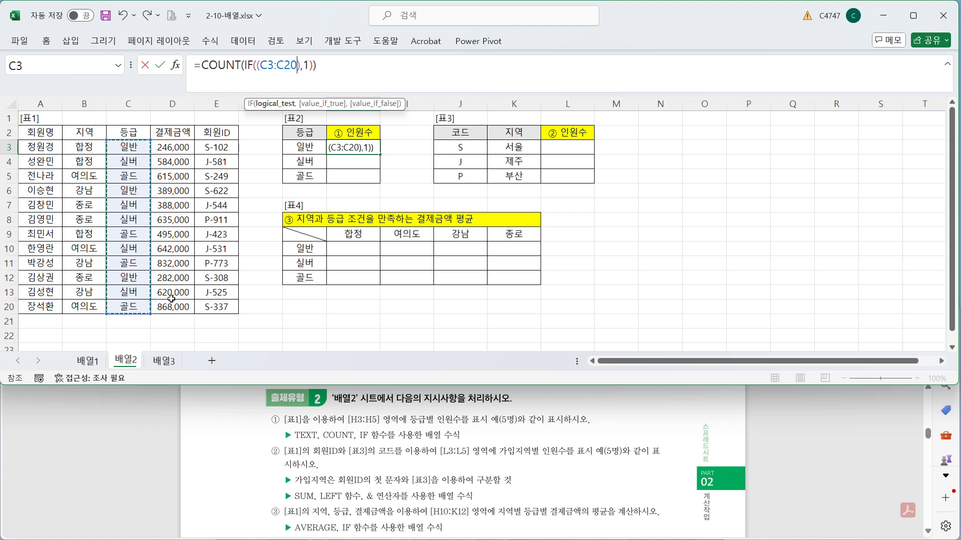
{"action": "key", "text": "F4"}
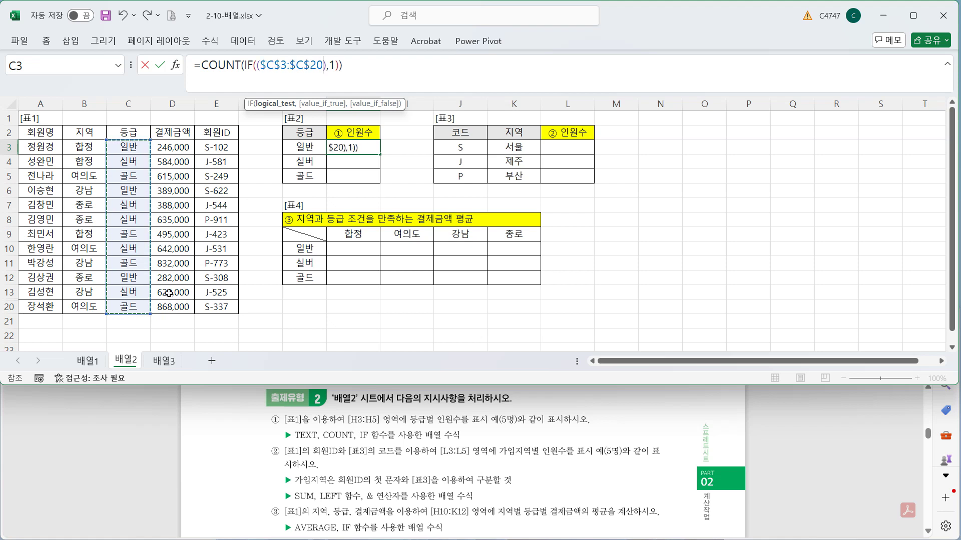
{"action": "type", "text": "="}
{"action": "left_click", "coordinate": [310, 147]}
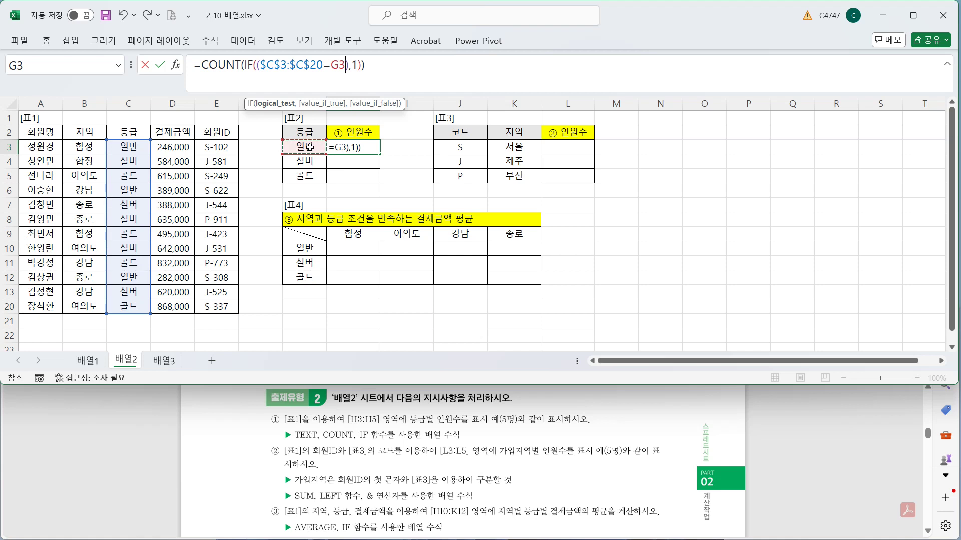
{"action": "key", "text": "ctrl+shift+Return"}
{"action": "left_click_drag", "start_coordinate": [383, 157], "coordinate": [384, 180]}
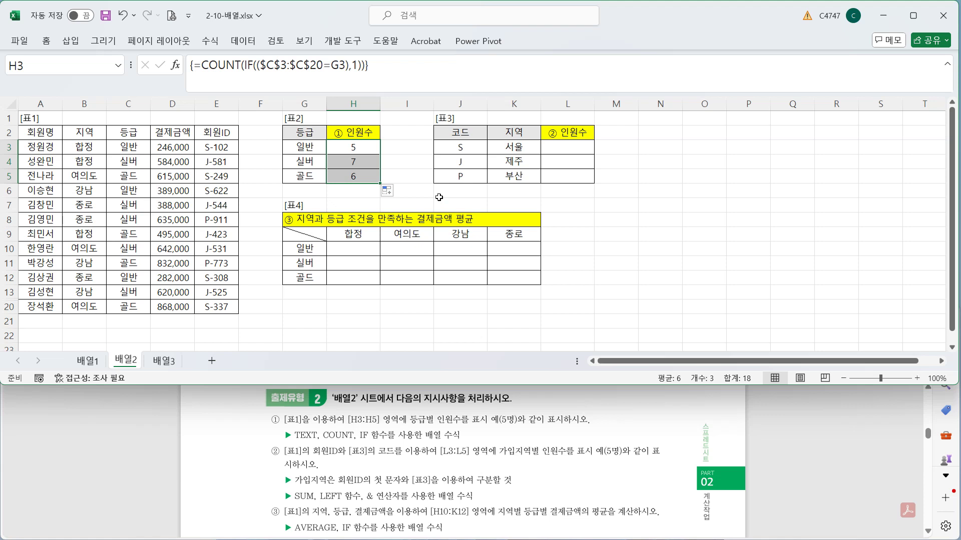
Step: Wrap H3's COUNT formula in a TEXT function with the format "0명" and commit it as an array formula
{"action": "left_click", "coordinate": [374, 149]}
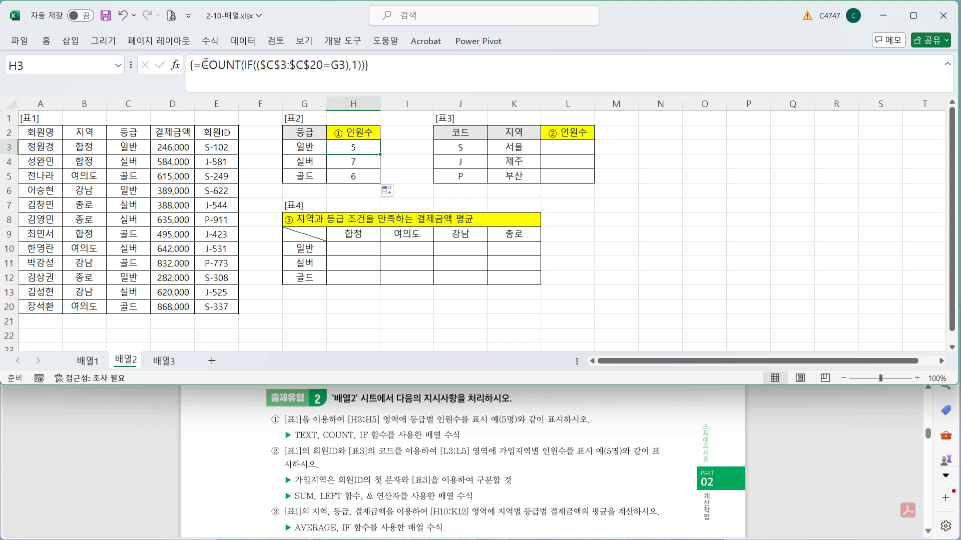
{"action": "left_click_drag", "start_coordinate": [202, 64], "coordinate": [429, 65]}
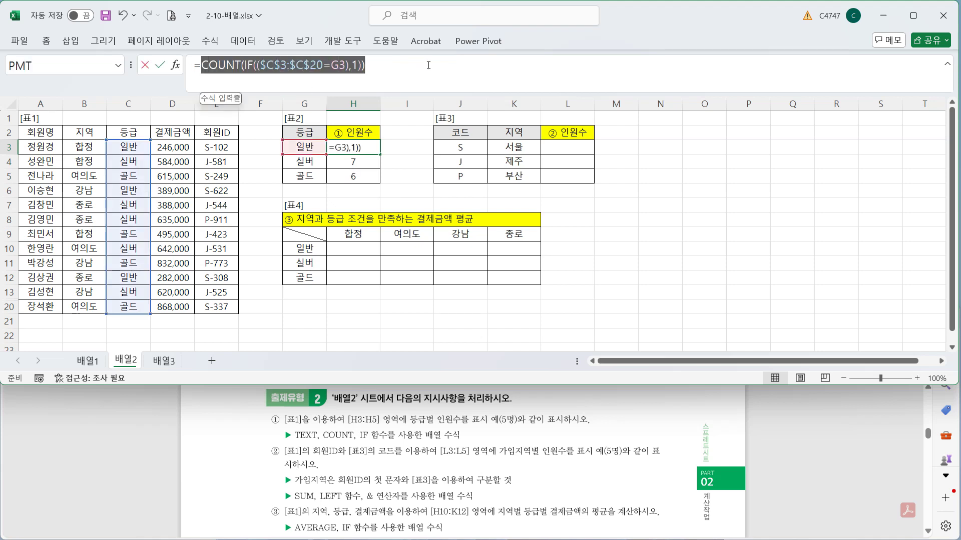
{"action": "key", "text": "Left"}
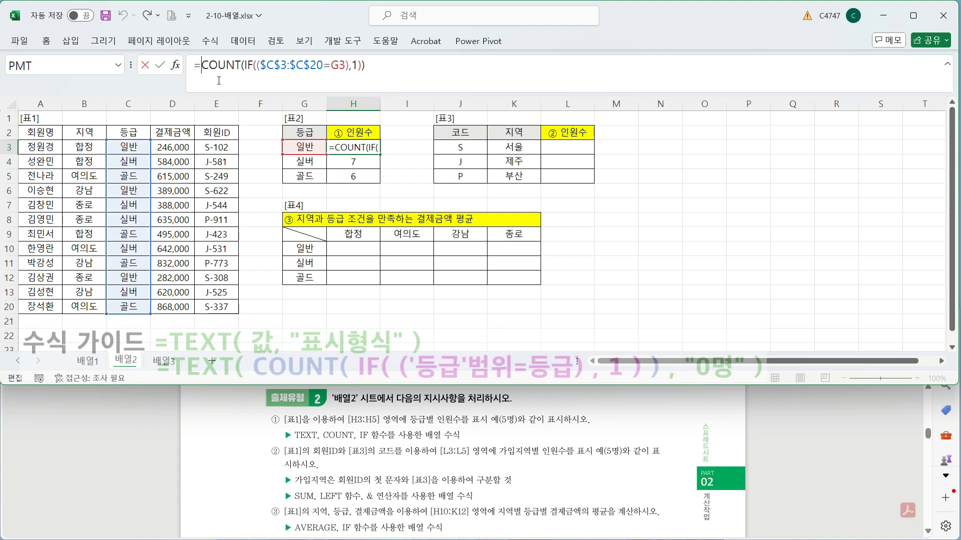
{"action": "type", "text": "TEXT("}
{"action": "left_click_drag", "start_coordinate": [235, 71], "coordinate": [400, 70]}
{"action": "left_click", "coordinate": [438, 75]}
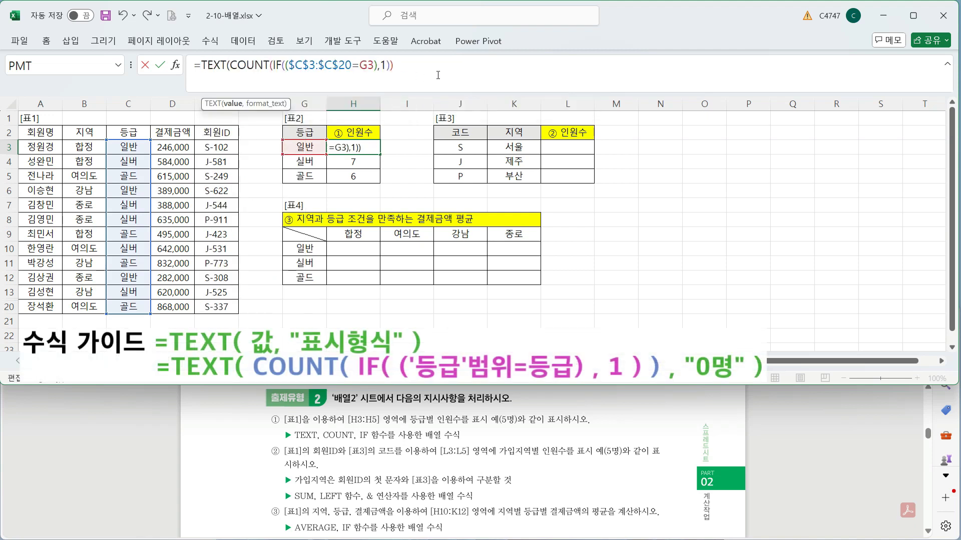
{"action": "type", "text": ",\""}
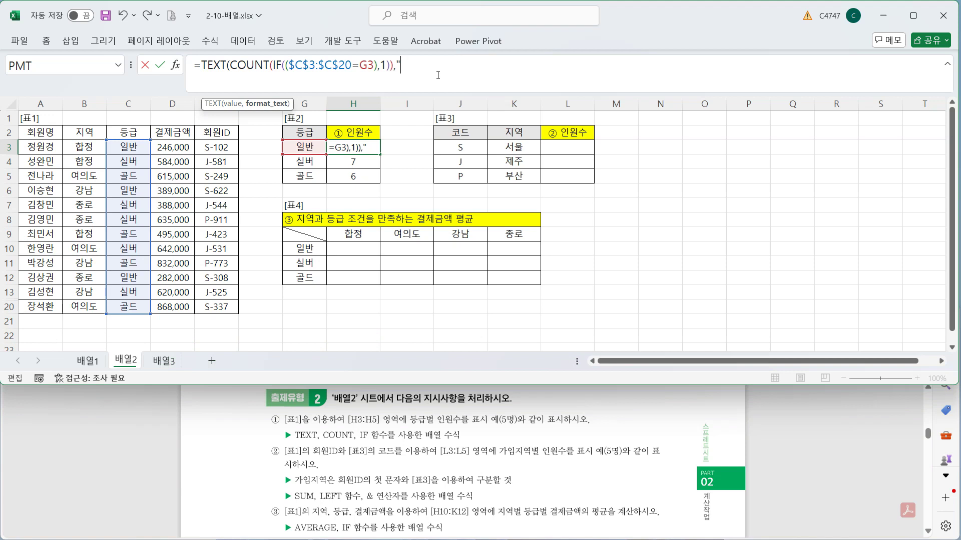
{"action": "type", "text": "#"}
{"action": "key", "text": "BackSpace"}
{"action": "type", "text": "0명\")"}
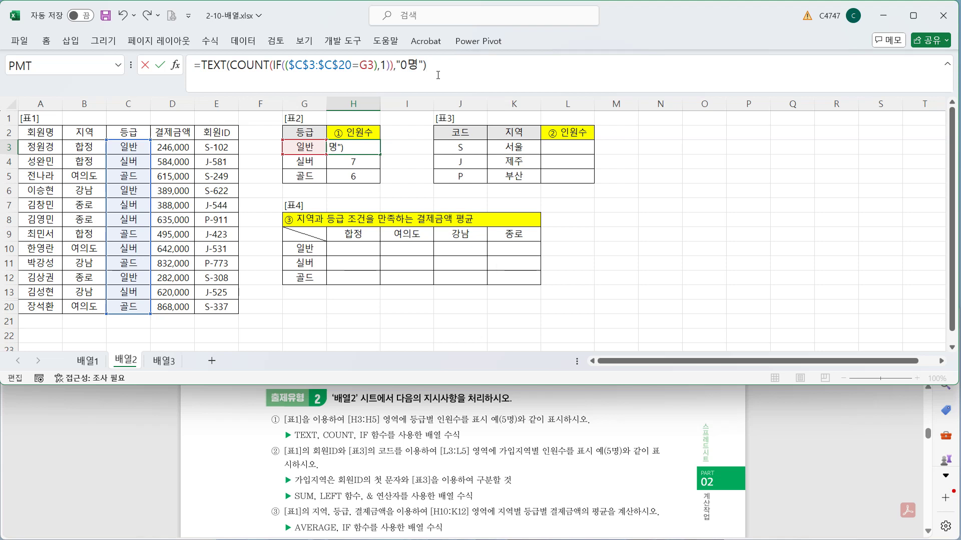
{"action": "key", "text": "ctrl+shift+Return"}
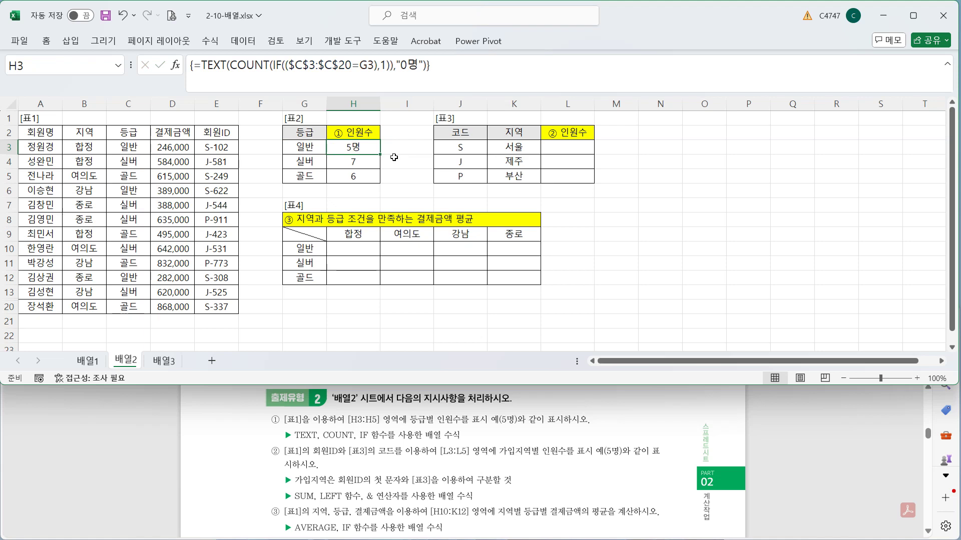
Step: Fill the TEXT array formula from H3 down to H5 and reselect H3
{"action": "left_click_drag", "start_coordinate": [380, 154], "coordinate": [371, 181]}
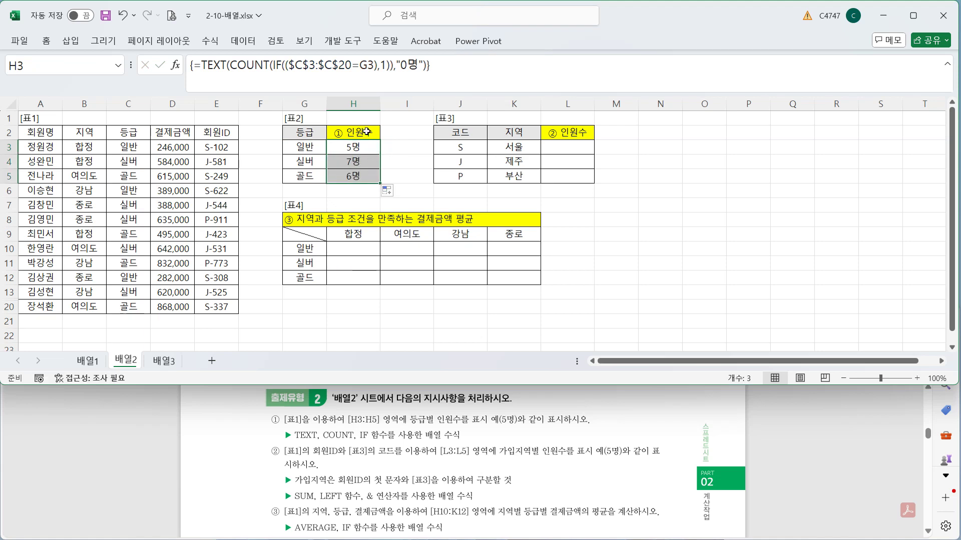
{"action": "left_click", "coordinate": [367, 132]}
{"action": "left_click", "coordinate": [366, 148]}
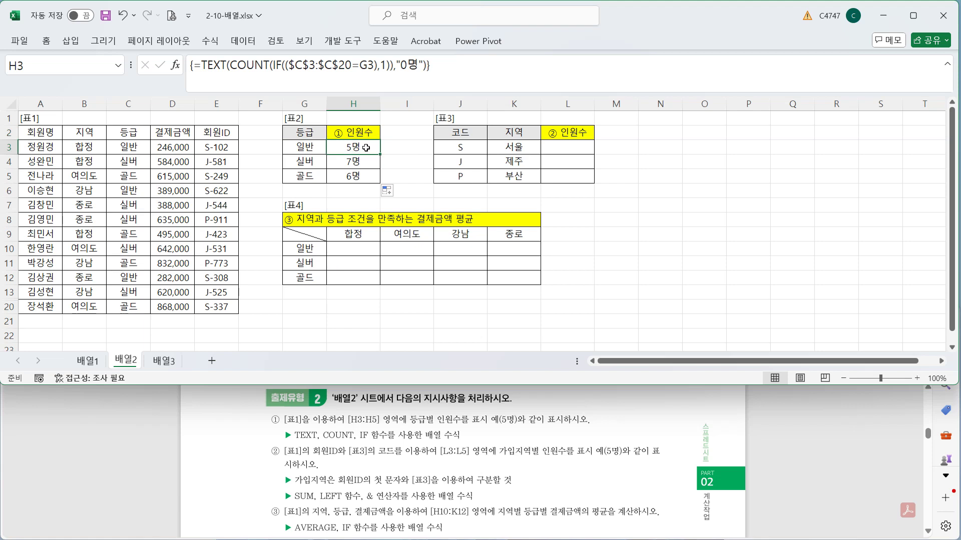
Step: Enter the formula skeleton =SUM(()*1) in cell L3, leaving the inner condition parentheses empty
{"action": "left_click", "coordinate": [568, 147]}
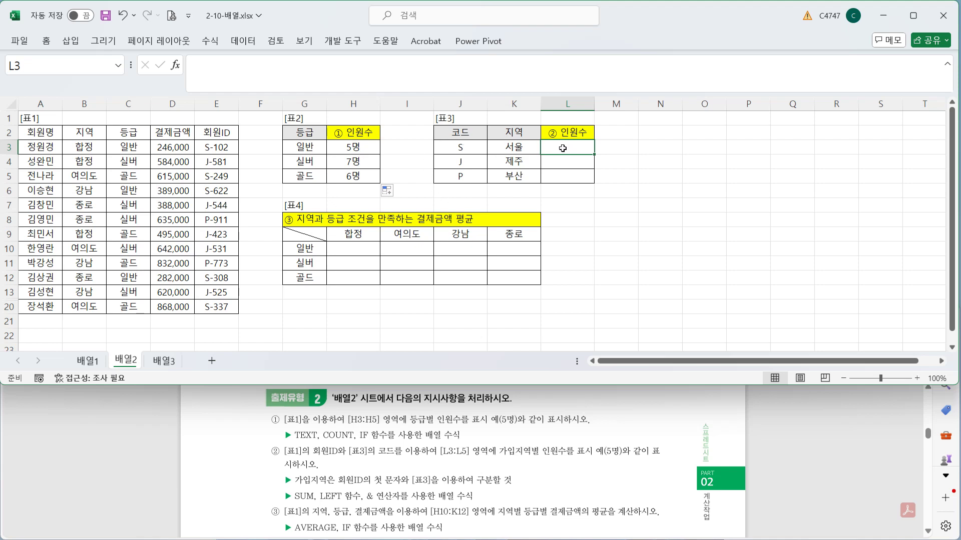
{"action": "left_click", "coordinate": [599, 72]}
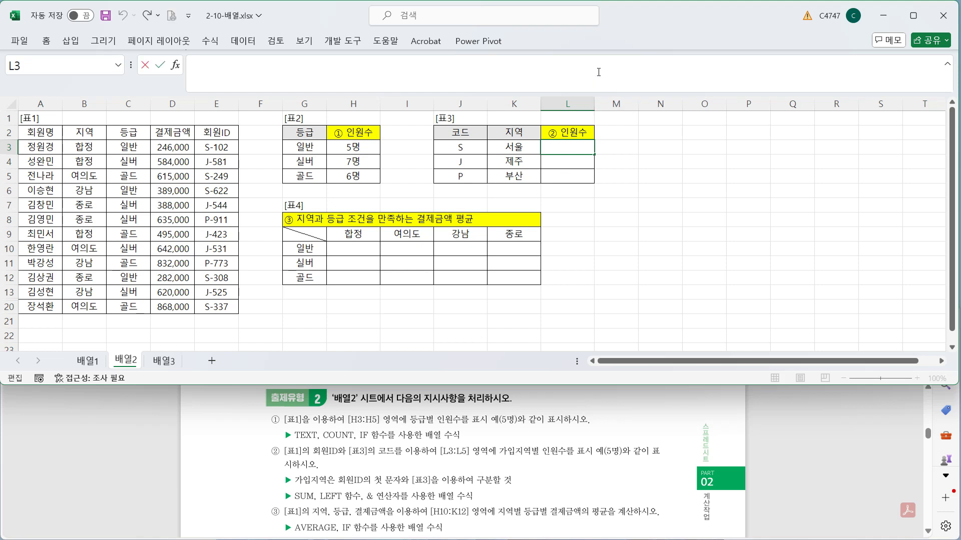
{"action": "type", "text": "=sum"}
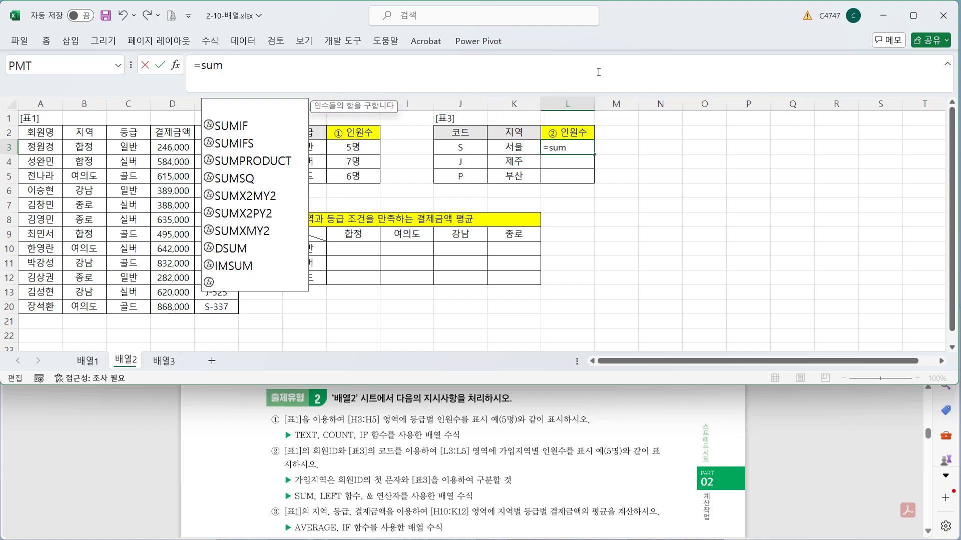
{"action": "key", "text": "Tab"}
{"action": "type", "text": "()"}
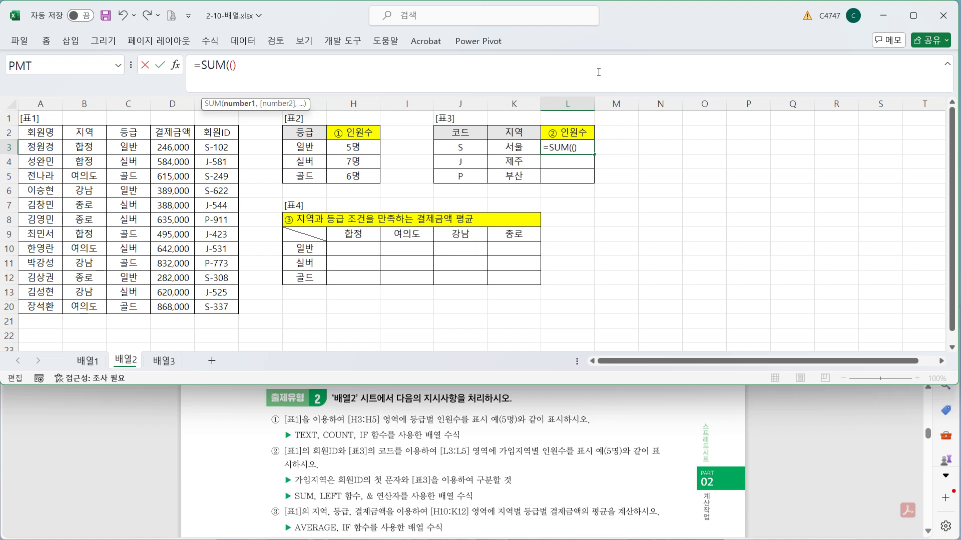
{"action": "type", "text": "*"}
{"action": "type", "text": "1)"}
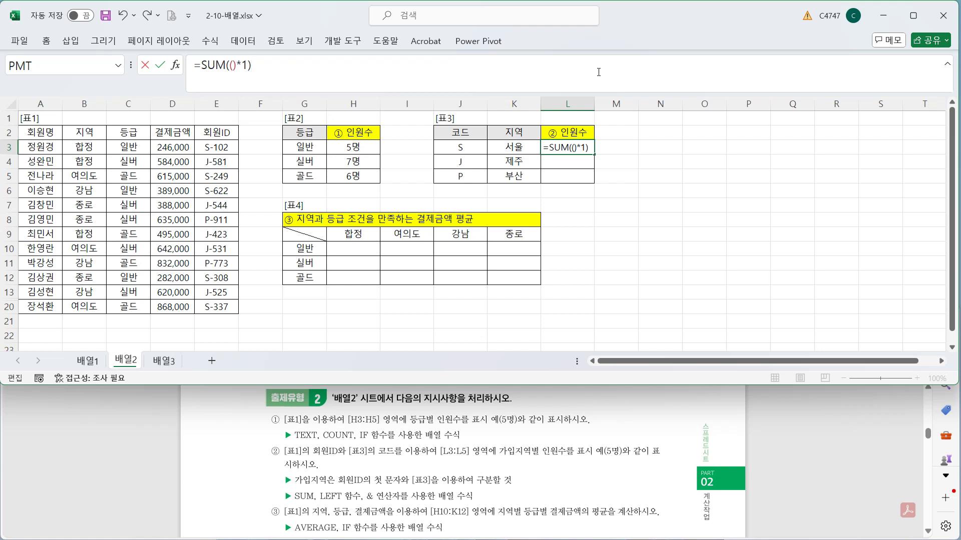
{"action": "key", "text": "ctrl+shift+Return"}
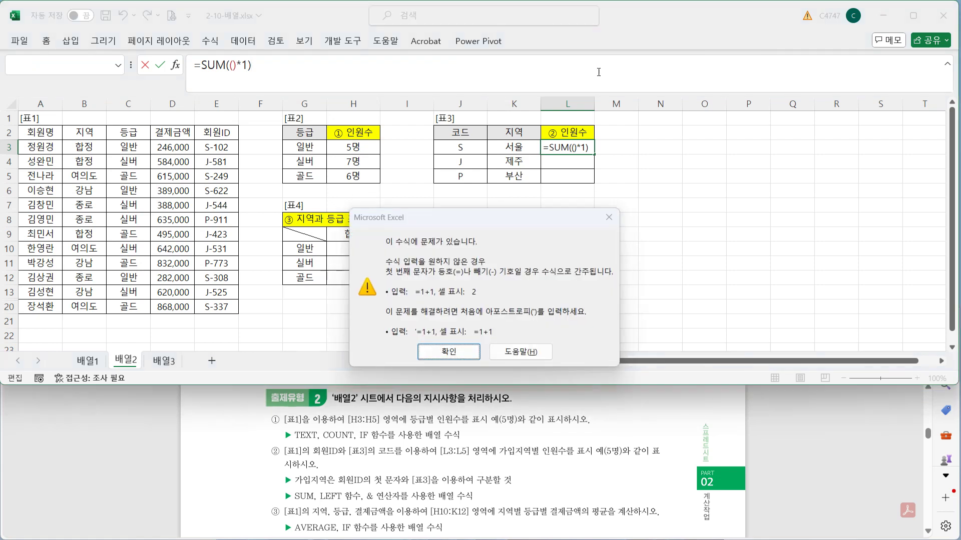
{"action": "key", "text": "Return"}
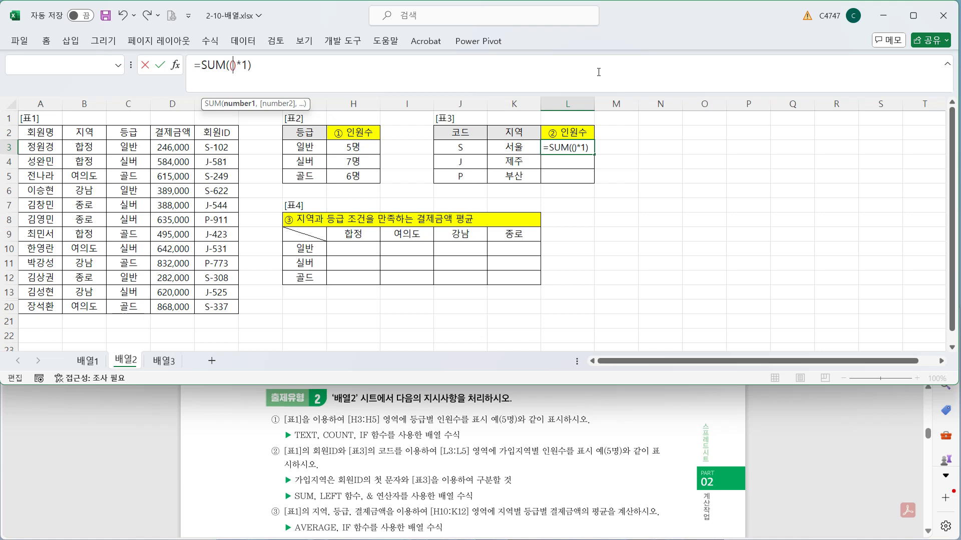
Step: Fill the SUM condition in L3 with LEFT()=J3, leaving the LEFT arguments empty
{"action": "type", "text": "LEFT("}
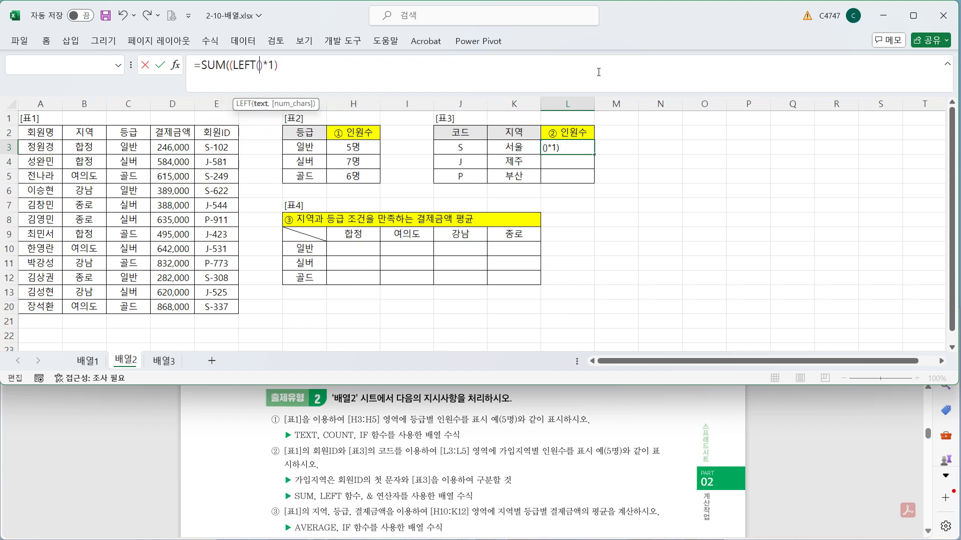
{"action": "type", "text": ")"}
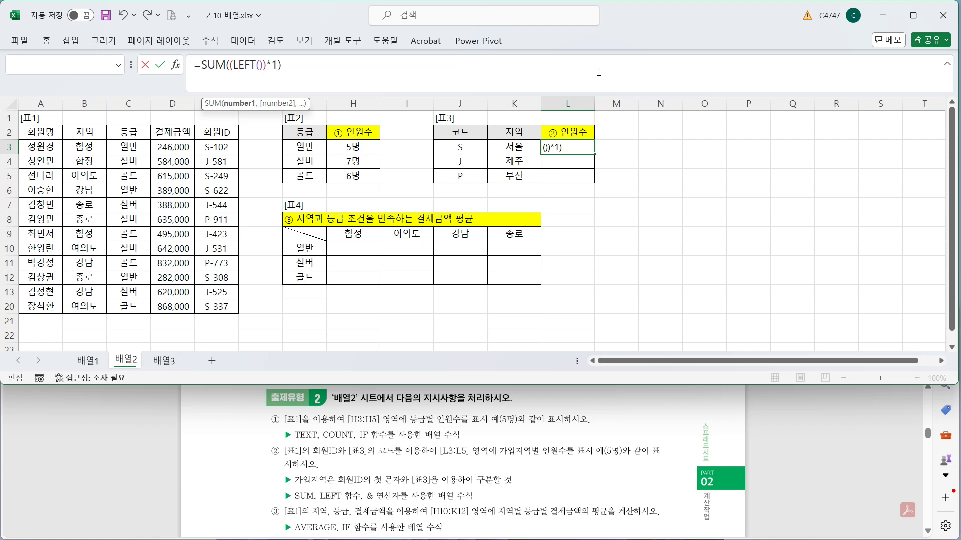
{"action": "type", "text": "="}
{"action": "left_click", "coordinate": [461, 149]}
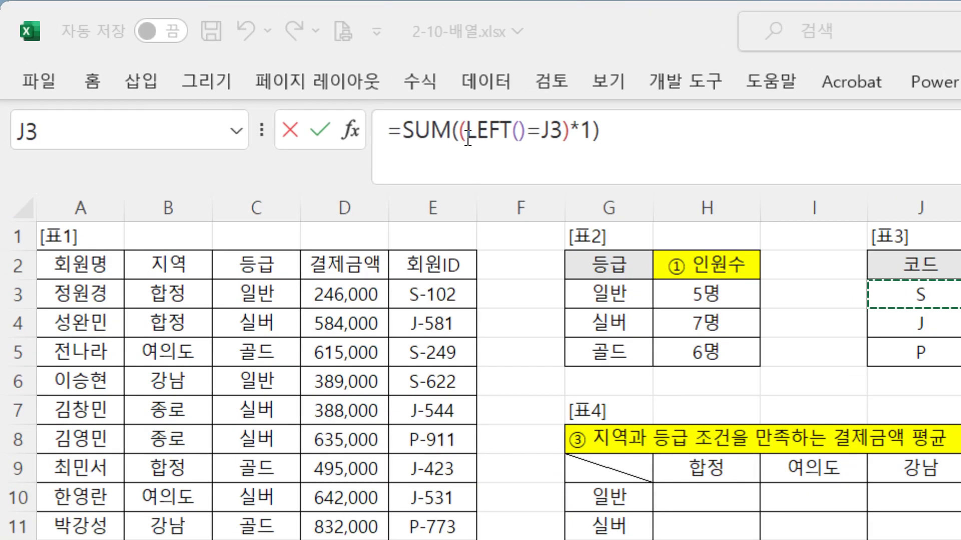
{"action": "left_click", "coordinate": [563, 131]}
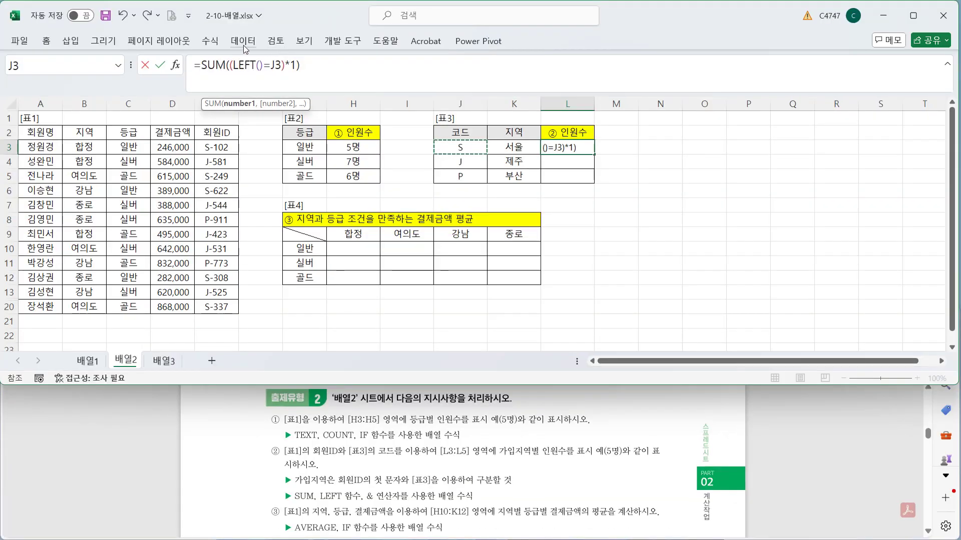
Step: Set the LEFT arguments in L3's formula to the absolute member ID range $E$3:$E$20 and 1 character
{"action": "left_click", "coordinate": [260, 66]}
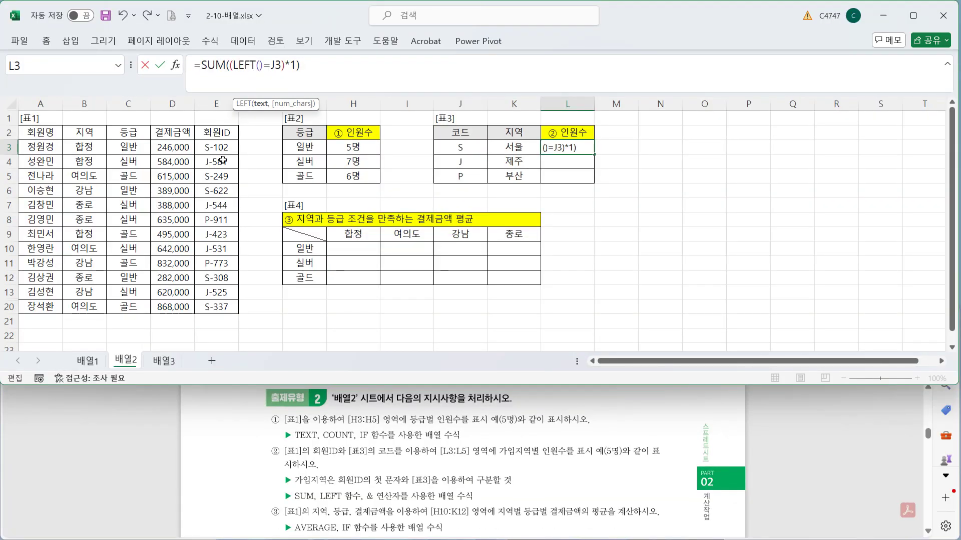
{"action": "left_click_drag", "start_coordinate": [226, 146], "coordinate": [214, 307]}
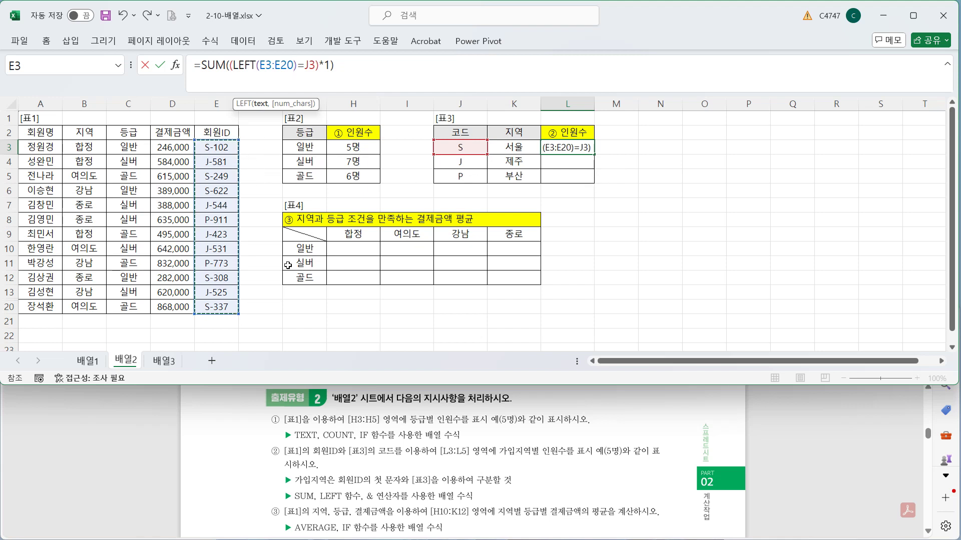
{"action": "key", "text": "F4"}
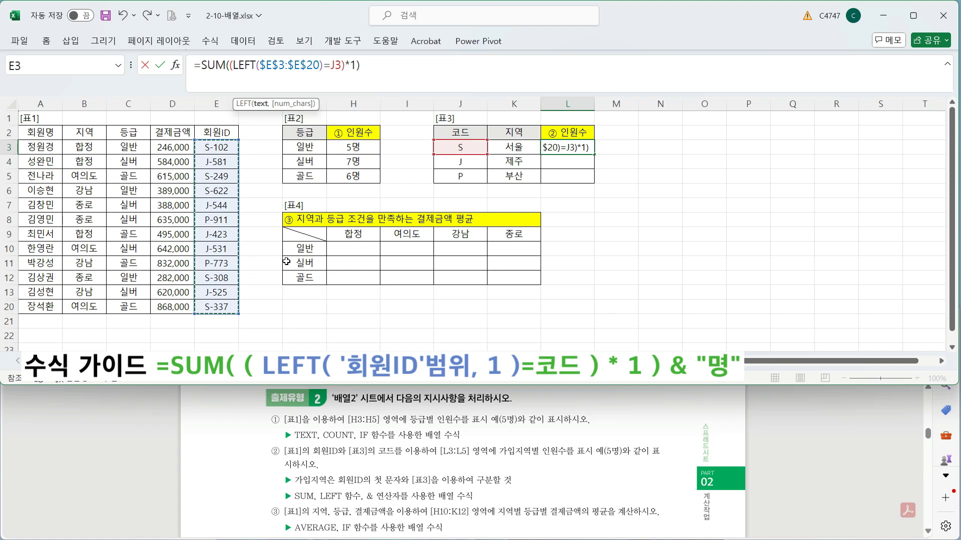
{"action": "type", "text": ",1"}
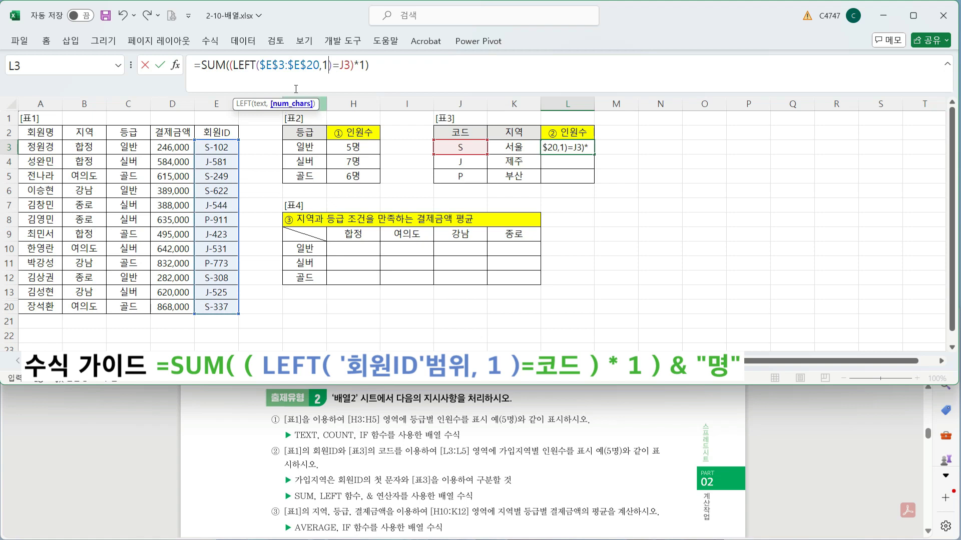
{"action": "double_click", "coordinate": [325, 65]}
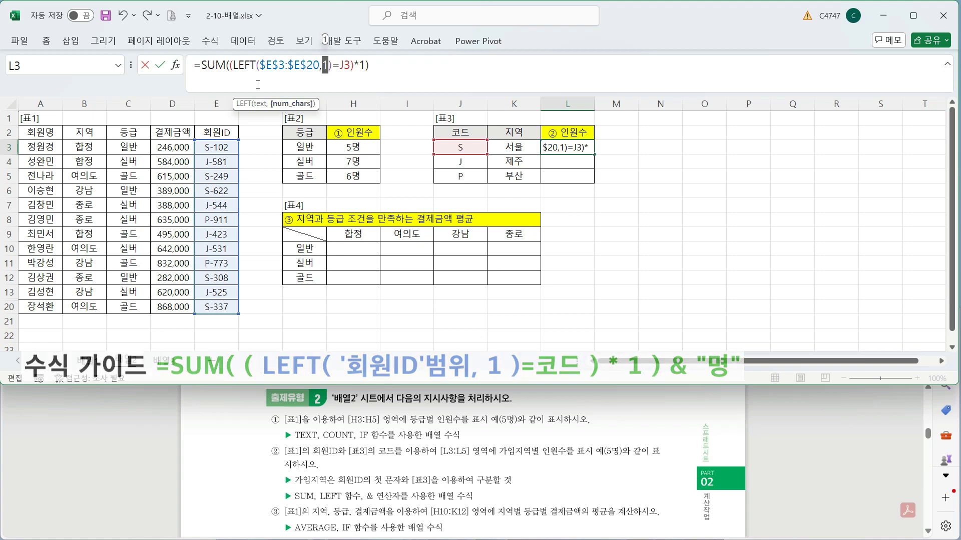
{"action": "left_click", "coordinate": [387, 66]}
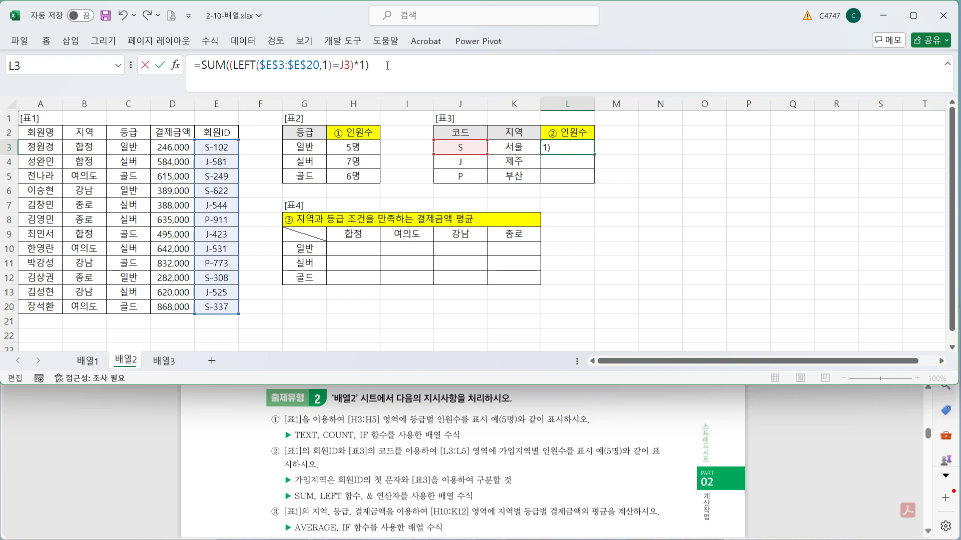
Step: Append &"명" to L3's formula, commit it as an array formula filled down to L5, and select H10
{"action": "type", "text": "&\"명\""}
{"action": "key", "text": "ctrl+shift+Return"}
{"action": "left_click_drag", "start_coordinate": [594, 155], "coordinate": [595, 179]}
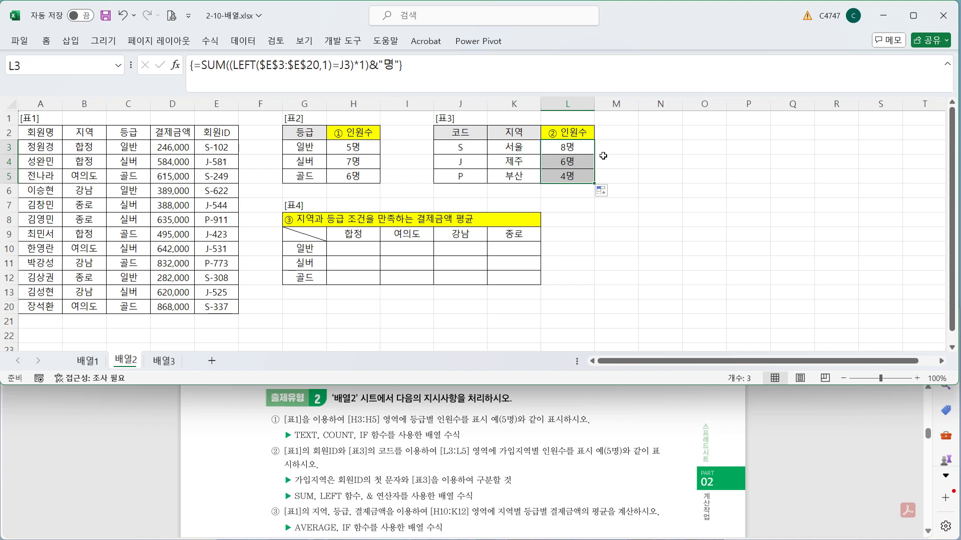
{"action": "left_click", "coordinate": [353, 248]}
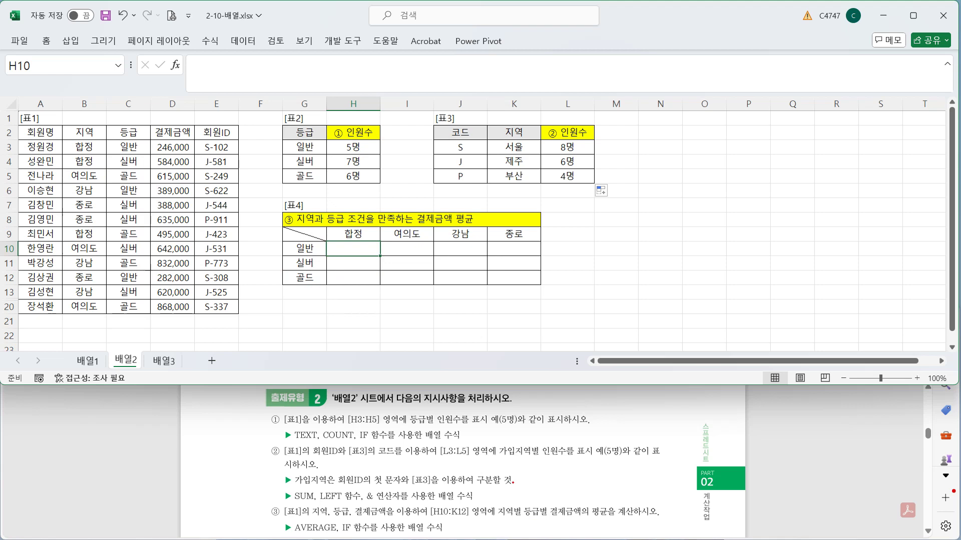
{"action": "mouse_move", "coordinate": [502, 518]}
{"action": "left_mouse_down"}
{"action": "mouse_move", "coordinate": [548, 503]}
{"action": "mouse_move", "coordinate": [549, 519]}
{"action": "left_mouse_up"}
{"action": "mouse_move", "coordinate": [680, 112]}
{"action": "left_mouse_down"}
{"action": "mouse_move", "coordinate": [693, 125]}
{"action": "mouse_move", "coordinate": [700, 113]}
{"action": "mouse_move", "coordinate": [714, 129]}
{"action": "mouse_move", "coordinate": [771, 117]}
{"action": "left_mouse_up"}
{"action": "mouse_move", "coordinate": [747, 108]}
{"action": "left_mouse_down"}
{"action": "mouse_move", "coordinate": [764, 124]}
{"action": "mouse_move", "coordinate": [745, 127]}
{"action": "left_mouse_up"}
{"action": "left_click_drag", "start_coordinate": [788, 97], "coordinate": [783, 132]}
{"action": "mouse_move", "coordinate": [813, 98]}
{"action": "left_mouse_down"}
{"action": "mouse_move", "coordinate": [805, 111]}
{"action": "mouse_move", "coordinate": [821, 124]}
{"action": "mouse_move", "coordinate": [831, 108]}
{"action": "left_mouse_up"}
{"action": "left_click_drag", "start_coordinate": [843, 100], "coordinate": [847, 122]}
{"action": "left_click_drag", "start_coordinate": [859, 97], "coordinate": [861, 124]}
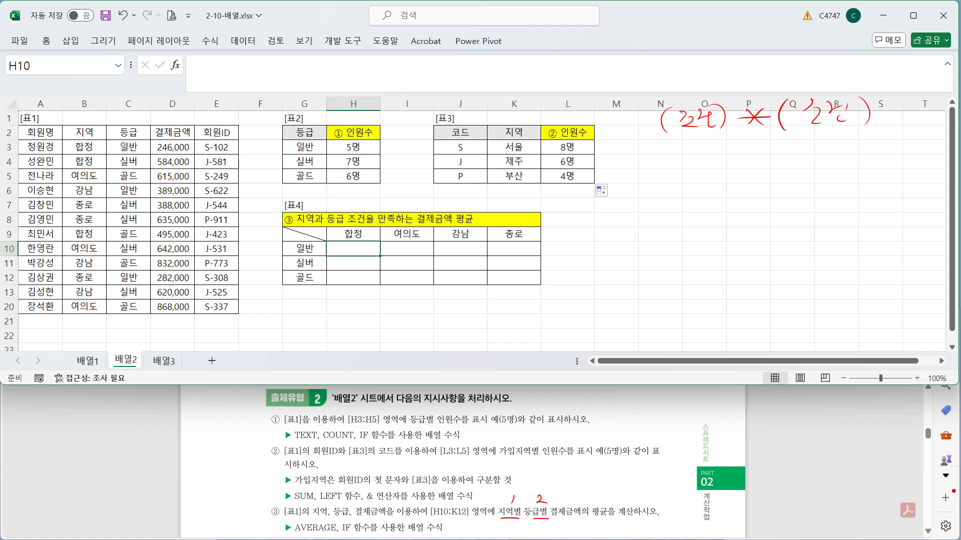
{"action": "mouse_move", "coordinate": [685, 136]}
{"action": "left_mouse_down"}
{"action": "mouse_move", "coordinate": [671, 141]}
{"action": "mouse_move", "coordinate": [686, 143]}
{"action": "left_mouse_up"}
{"action": "mouse_move", "coordinate": [671, 148]}
{"action": "left_mouse_down"}
{"action": "mouse_move", "coordinate": [686, 148]}
{"action": "mouse_move", "coordinate": [681, 159]}
{"action": "left_mouse_up"}
{"action": "left_click_drag", "start_coordinate": [698, 136], "coordinate": [718, 145]}
{"action": "left_click_drag", "start_coordinate": [702, 150], "coordinate": [713, 163]}
{"action": "mouse_move", "coordinate": [834, 133]}
{"action": "left_mouse_down"}
{"action": "mouse_move", "coordinate": [835, 147]}
{"action": "mouse_move", "coordinate": [846, 144]}
{"action": "left_mouse_up"}
{"action": "mouse_move", "coordinate": [843, 136]}
{"action": "left_mouse_down"}
{"action": "mouse_move", "coordinate": [860, 139]}
{"action": "mouse_move", "coordinate": [859, 150]}
{"action": "left_mouse_up"}
{"action": "left_click_drag", "start_coordinate": [860, 145], "coordinate": [870, 161]}
{"action": "left_click_drag", "start_coordinate": [330, 249], "coordinate": [336, 242]}
{"action": "mouse_move", "coordinate": [338, 249]}
{"action": "left_mouse_down"}
{"action": "mouse_move", "coordinate": [372, 244]}
{"action": "mouse_move", "coordinate": [370, 287]}
{"action": "mouse_move", "coordinate": [538, 293]}
{"action": "mouse_move", "coordinate": [525, 298]}
{"action": "left_mouse_up"}
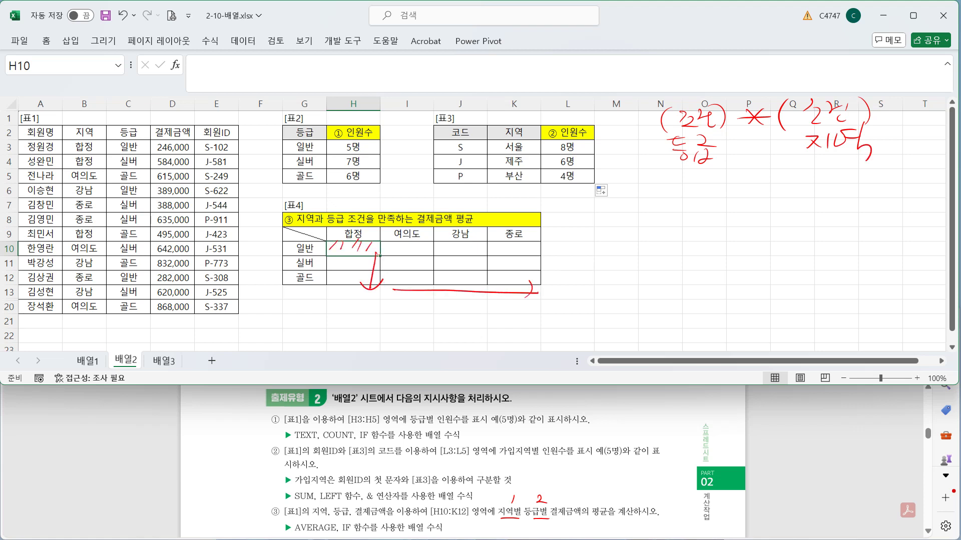
{"action": "mouse_move", "coordinate": [275, 241]}
{"action": "left_mouse_down"}
{"action": "mouse_move", "coordinate": [276, 279]}
{"action": "mouse_move", "coordinate": [321, 239]}
{"action": "mouse_move", "coordinate": [298, 288]}
{"action": "mouse_move", "coordinate": [265, 288]}
{"action": "mouse_move", "coordinate": [291, 288]}
{"action": "mouse_move", "coordinate": [296, 241]}
{"action": "mouse_move", "coordinate": [281, 264]}
{"action": "mouse_move", "coordinate": [284, 284]}
{"action": "left_mouse_up"}
{"action": "mouse_move", "coordinate": [384, 292]}
{"action": "left_mouse_down"}
{"action": "mouse_move", "coordinate": [516, 295]}
{"action": "mouse_move", "coordinate": [518, 305]}
{"action": "left_mouse_up"}
{"action": "mouse_move", "coordinate": [304, 239]}
{"action": "left_mouse_down"}
{"action": "mouse_move", "coordinate": [353, 224]}
{"action": "mouse_move", "coordinate": [400, 233]}
{"action": "left_mouse_up"}
{"action": "mouse_move", "coordinate": [349, 200]}
{"action": "left_mouse_down"}
{"action": "mouse_move", "coordinate": [361, 213]}
{"action": "mouse_move", "coordinate": [349, 216]}
{"action": "left_mouse_up"}
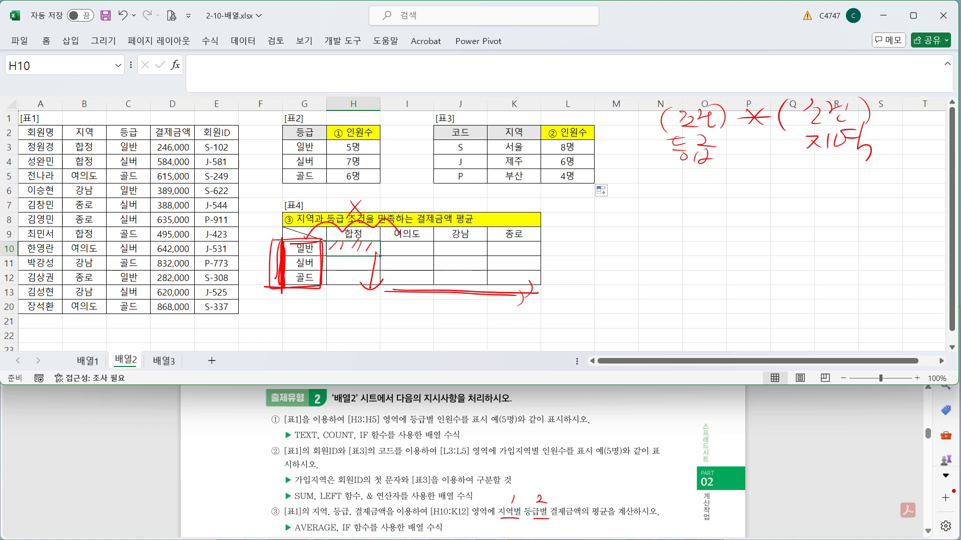
{"action": "mouse_move", "coordinate": [326, 216]}
{"action": "left_mouse_down"}
{"action": "mouse_move", "coordinate": [356, 236]}
{"action": "mouse_move", "coordinate": [548, 248]}
{"action": "mouse_move", "coordinate": [393, 219]}
{"action": "mouse_move", "coordinate": [330, 219]}
{"action": "mouse_move", "coordinate": [367, 236]}
{"action": "mouse_move", "coordinate": [418, 235]}
{"action": "mouse_move", "coordinate": [410, 207]}
{"action": "left_mouse_up"}
{"action": "mouse_move", "coordinate": [351, 207]}
{"action": "left_mouse_down"}
{"action": "mouse_move", "coordinate": [409, 213]}
{"action": "mouse_move", "coordinate": [376, 285]}
{"action": "left_mouse_up"}
{"action": "left_click_drag", "start_coordinate": [364, 270], "coordinate": [399, 271]}
{"action": "mouse_move", "coordinate": [550, 231]}
{"action": "left_mouse_down"}
{"action": "mouse_move", "coordinate": [575, 264]}
{"action": "mouse_move", "coordinate": [569, 281]}
{"action": "left_mouse_up"}
{"action": "mouse_move", "coordinate": [564, 272]}
{"action": "left_mouse_down"}
{"action": "mouse_move", "coordinate": [566, 288]}
{"action": "mouse_move", "coordinate": [582, 284]}
{"action": "left_mouse_up"}
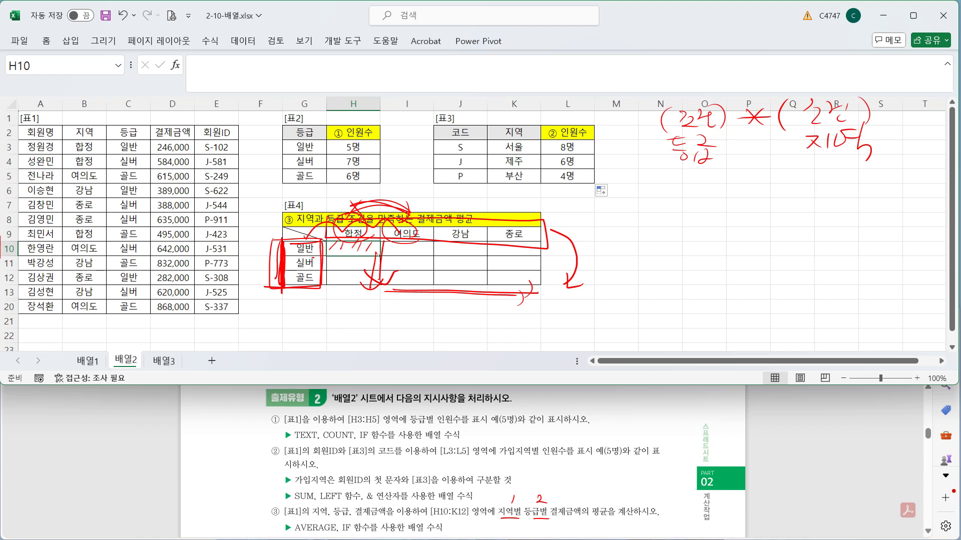
{"action": "mouse_move", "coordinate": [248, 247]}
{"action": "left_mouse_down"}
{"action": "mouse_move", "coordinate": [269, 246]}
{"action": "mouse_move", "coordinate": [260, 278]}
{"action": "left_mouse_up"}
{"action": "mouse_move", "coordinate": [316, 103]}
{"action": "left_mouse_down"}
{"action": "mouse_move", "coordinate": [291, 111]}
{"action": "mouse_move", "coordinate": [311, 91]}
{"action": "mouse_move", "coordinate": [299, 89]}
{"action": "left_mouse_up"}
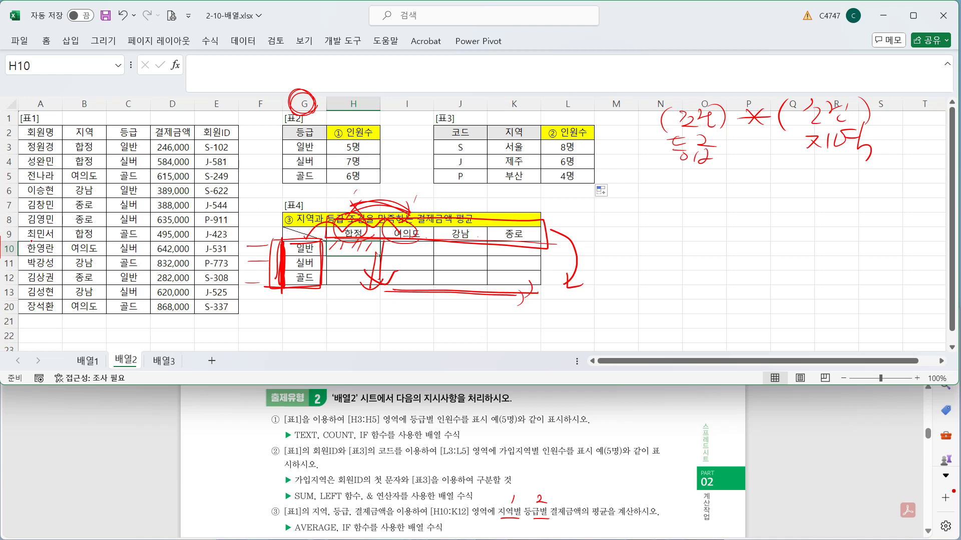
{"action": "mouse_move", "coordinate": [15, 226]}
{"action": "left_mouse_down"}
{"action": "mouse_move", "coordinate": [7, 235]}
{"action": "mouse_move", "coordinate": [20, 240]}
{"action": "mouse_move", "coordinate": [24, 228]}
{"action": "left_mouse_up"}
{"action": "left_click_drag", "start_coordinate": [329, 265], "coordinate": [334, 283]}
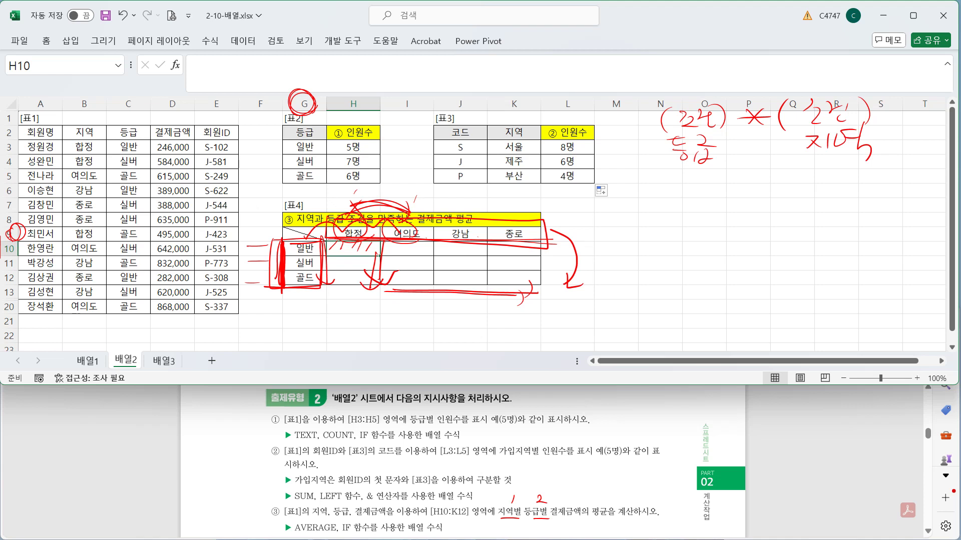
{"action": "key", "text": "Escape"}
Step: Begin the formula =AVERAGE(IF(()*(), in cell H10, leaving both condition parentheses empty
{"action": "left_click", "coordinate": [348, 65]}
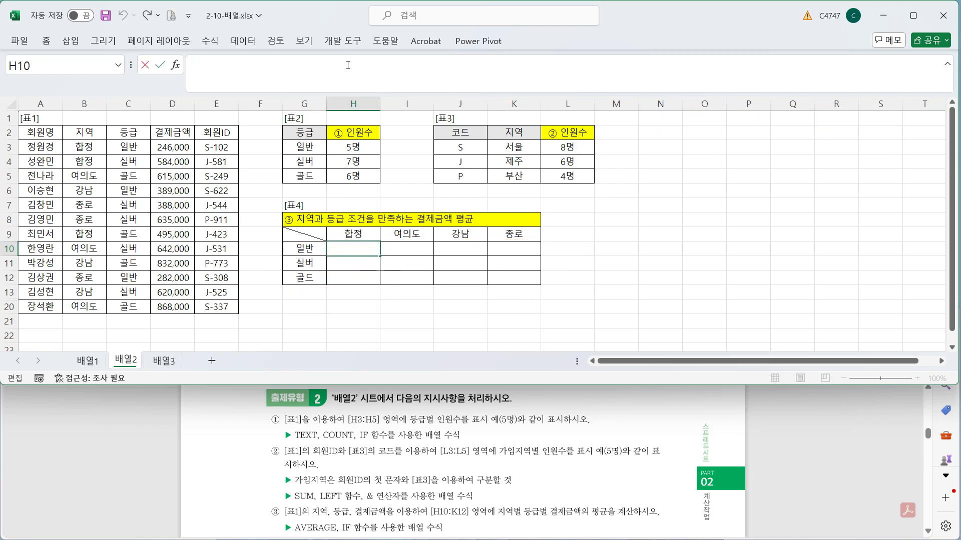
{"action": "type", "text": "=av"}
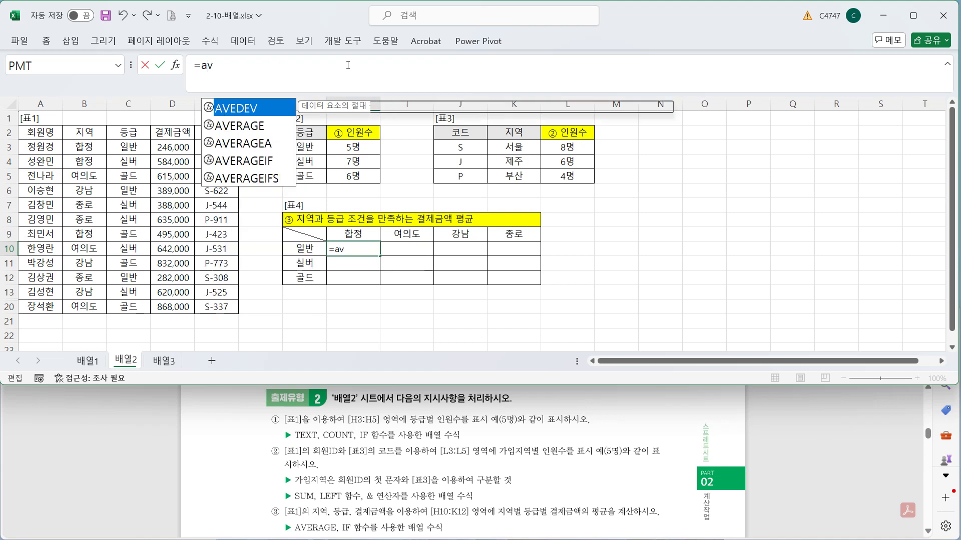
{"action": "double_click", "coordinate": [267, 130]}
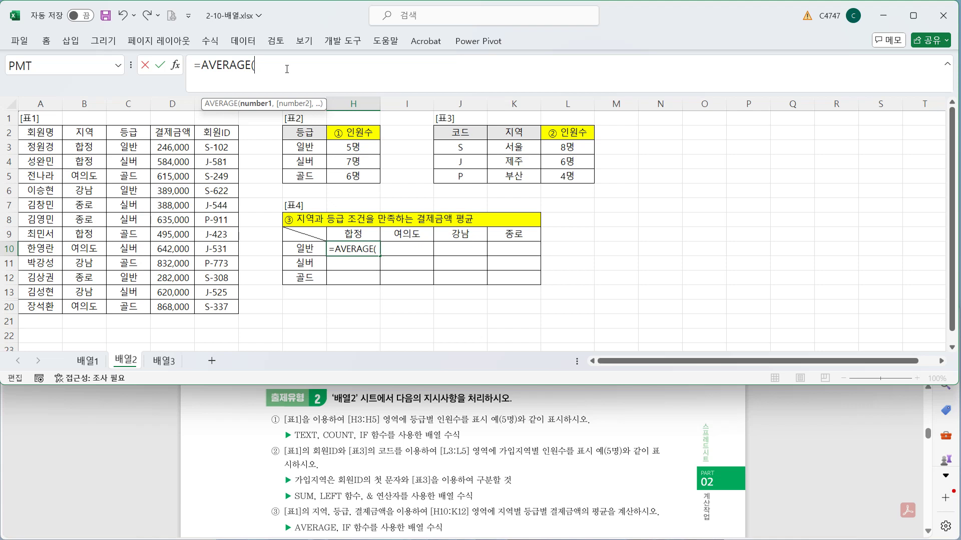
{"action": "type", "text": "IF("}
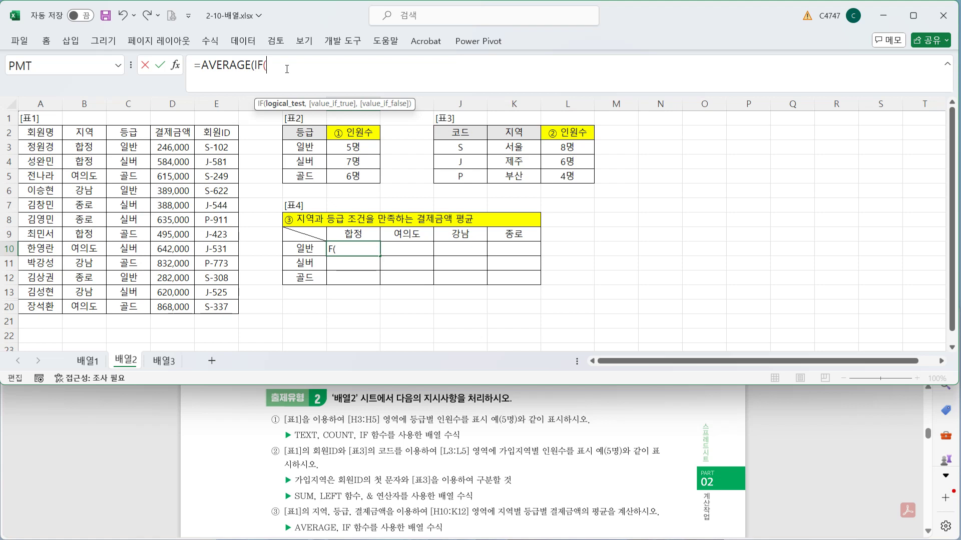
{"action": "type", "text": "()*("}
{"action": "type", "text": ")"}
{"action": "type", "text": ","}
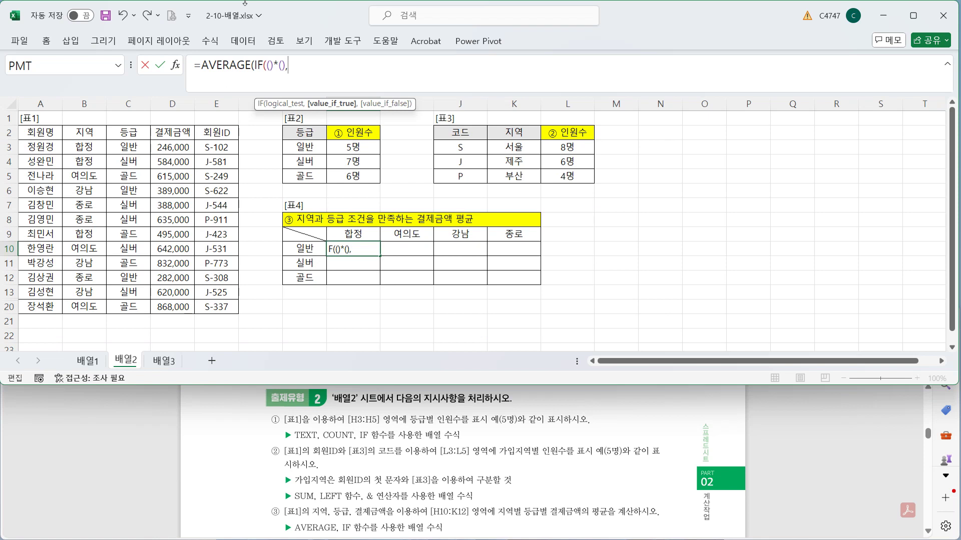
Step: Add the absolute payment range $D$3:$D$20 as the IF true value in H10 and close both functions
{"action": "left_click_drag", "start_coordinate": [188, 145], "coordinate": [181, 302]}
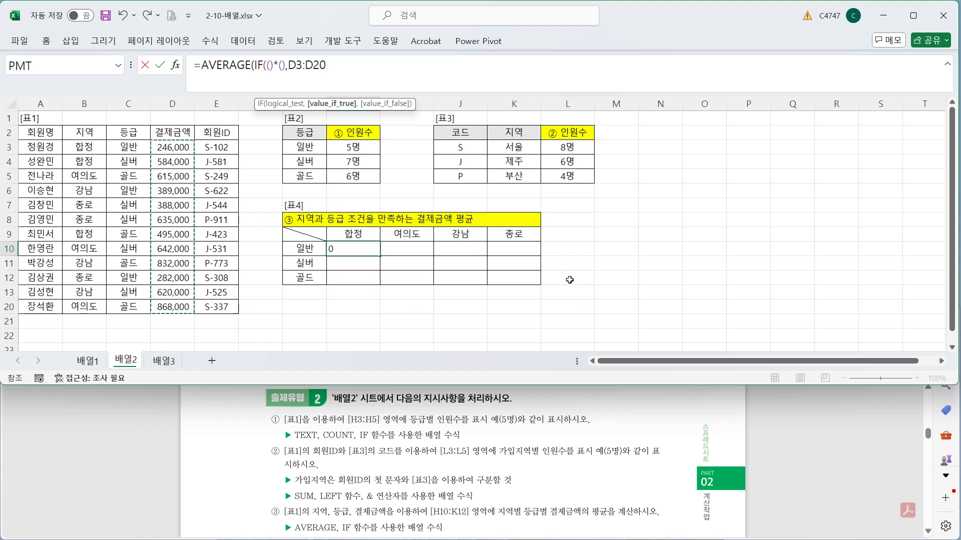
{"action": "left_click_drag", "start_coordinate": [326, 65], "coordinate": [294, 61]}
{"action": "key", "text": "F4"}
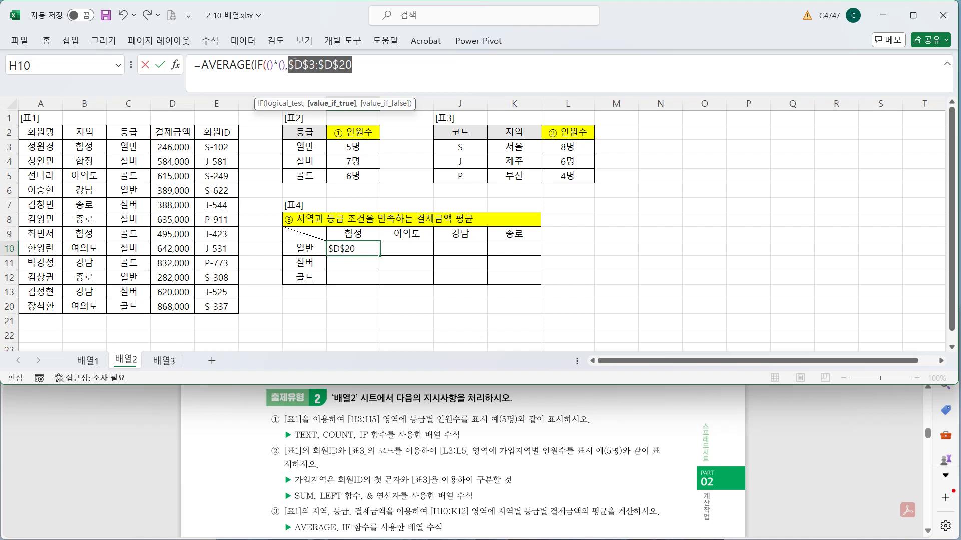
{"action": "left_click", "coordinate": [366, 65]}
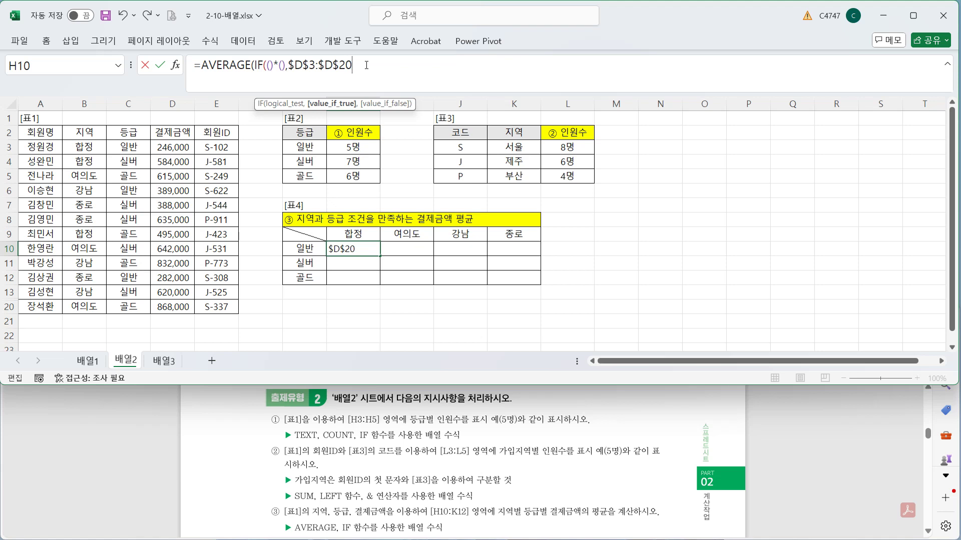
{"action": "type", "text": ")"}
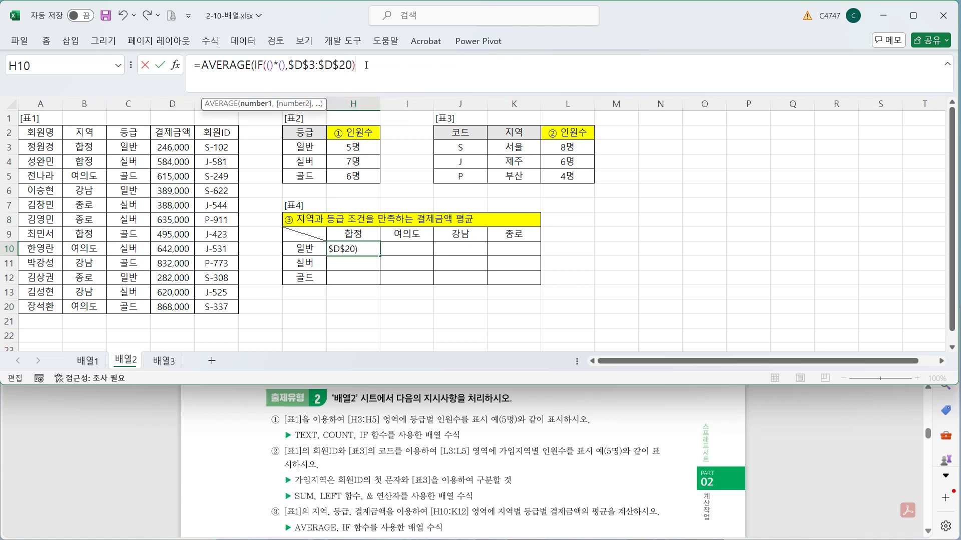
{"action": "type", "text": ")"}
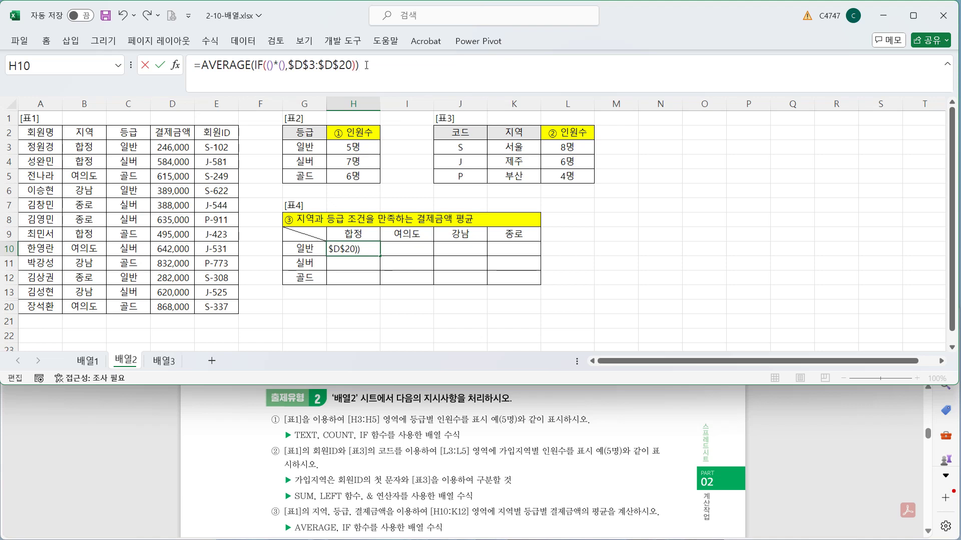
Step: Fill the first IF condition in H10 with the grade test $C$3:$C$20=$G10, locking only the column of G10
{"action": "key", "text": "Left"}
{"action": "key", "text": "Left"}
{"action": "key", "text": "Left"}
{"action": "key", "text": "Left"}
{"action": "key", "text": "Left"}
{"action": "key", "text": "Left"}
{"action": "key", "text": "Left"}
{"action": "key", "text": "Left"}
{"action": "key", "text": "Left"}
{"action": "key", "text": "Left"}
{"action": "key", "text": "Left"}
{"action": "key", "text": "Left"}
{"action": "key", "text": "Left"}
{"action": "key", "text": "Left"}
{"action": "key", "text": "Left"}
{"action": "key", "text": "Left"}
{"action": "key", "text": "Left"}
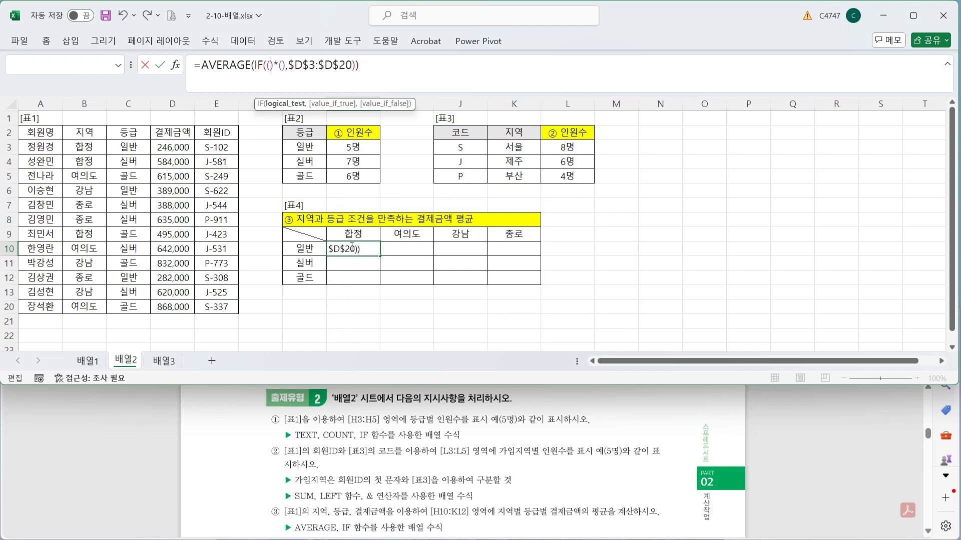
{"action": "left_click_drag", "start_coordinate": [133, 145], "coordinate": [140, 305]}
{"action": "key", "text": "F4"}
{"action": "type", "text": "="}
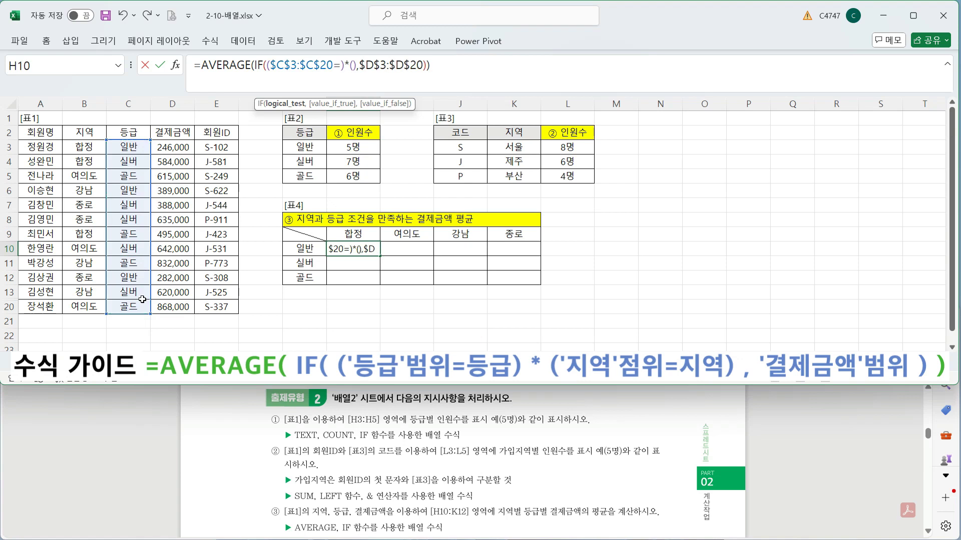
{"action": "left_click", "coordinate": [284, 249]}
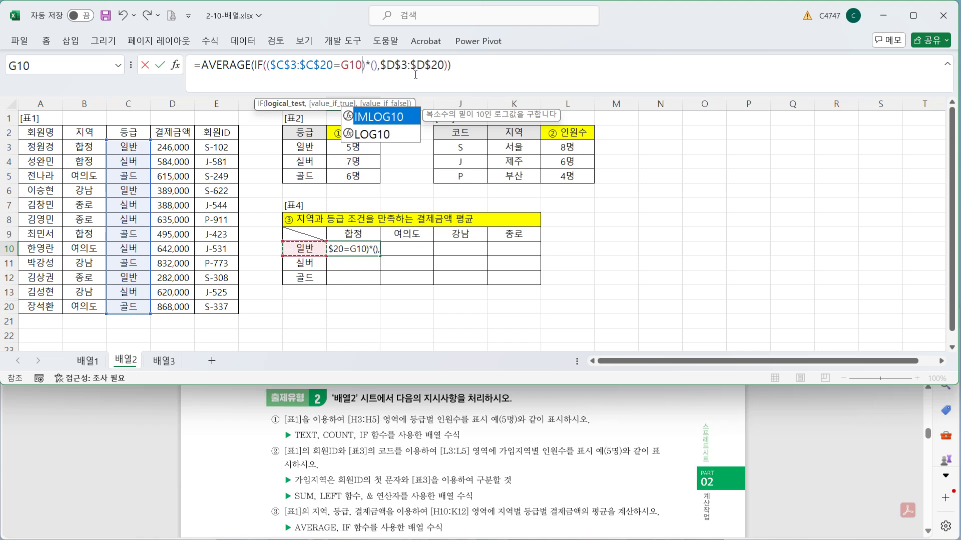
{"action": "key", "text": "F4"}
{"action": "key", "text": "F4"}
{"action": "key", "text": "F4"}
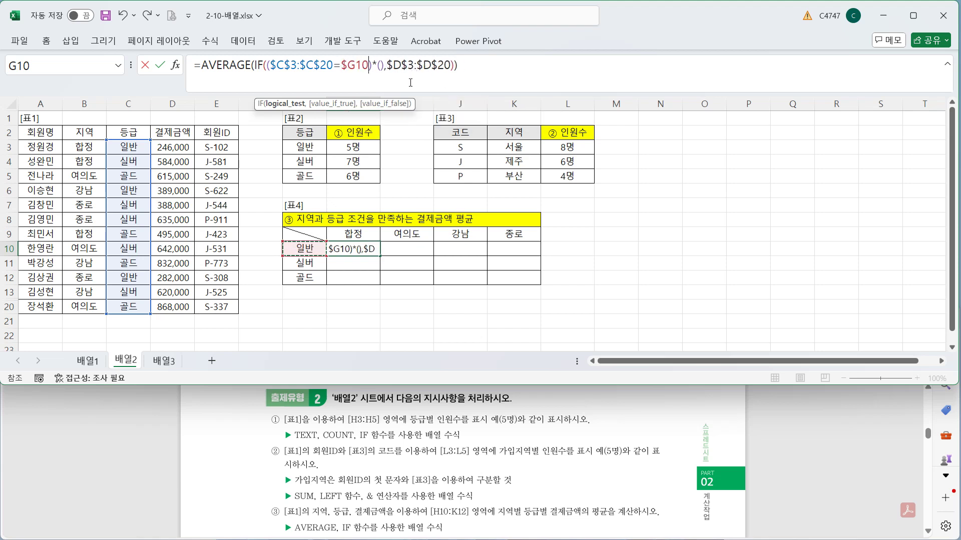
Step: Fill the second IF condition in H10 with the region test $B$3:$B$20=H$9, locking only the row of H9
{"action": "left_click", "coordinate": [411, 86]}
{"action": "left_click_drag", "start_coordinate": [94, 146], "coordinate": [84, 304]}
{"action": "key", "text": "F4"}
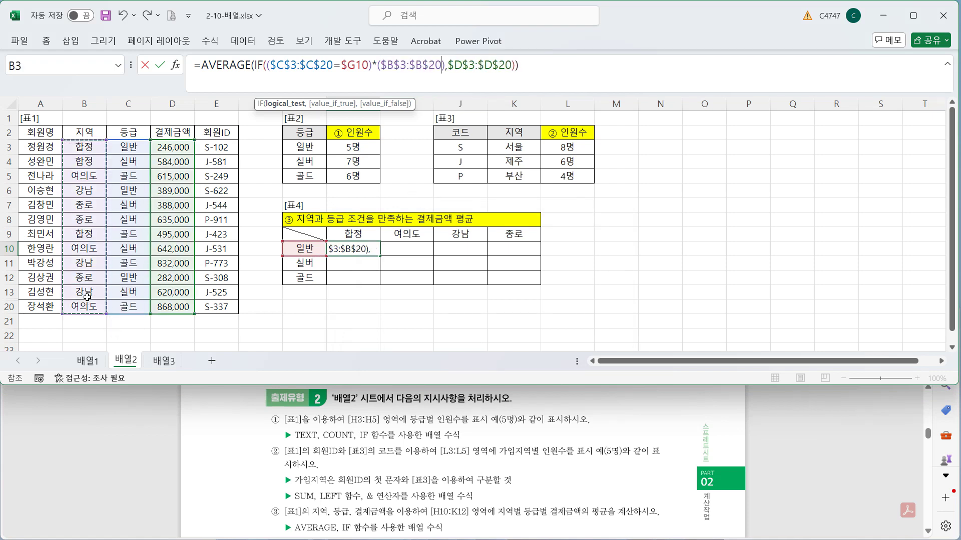
{"action": "type", "text": "="}
{"action": "left_click", "coordinate": [354, 234]}
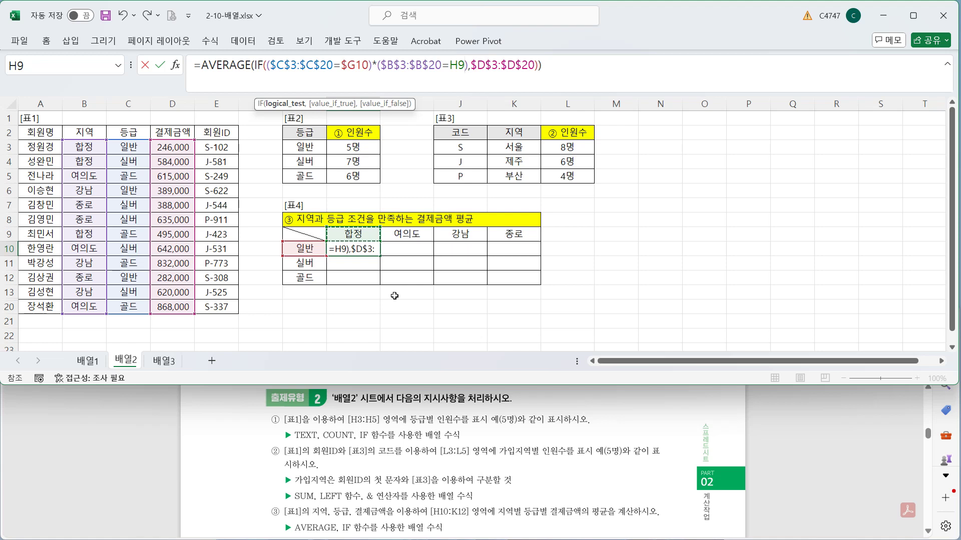
{"action": "left_click", "coordinate": [459, 72]}
{"action": "key", "text": "F4"}
{"action": "key", "text": "F4"}
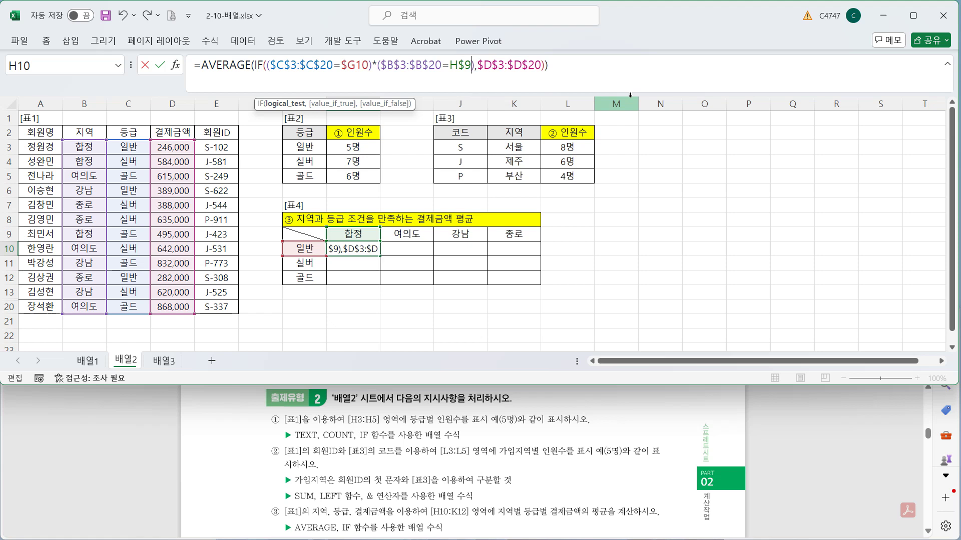
Step: Commit the AVERAGE formula in H10 as an array formula and fill it across H10:K12
{"action": "left_click", "coordinate": [595, 68]}
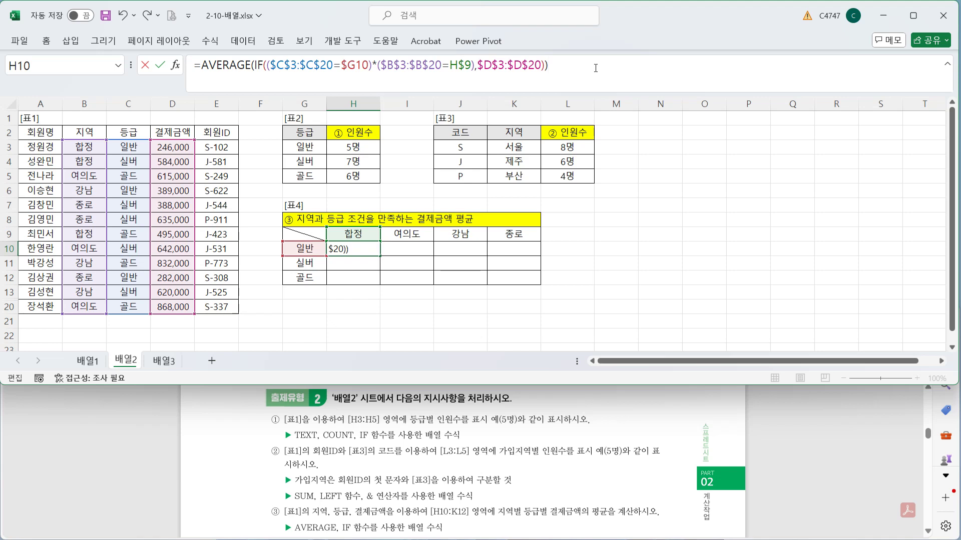
{"action": "key", "text": "ctrl+shift+Return"}
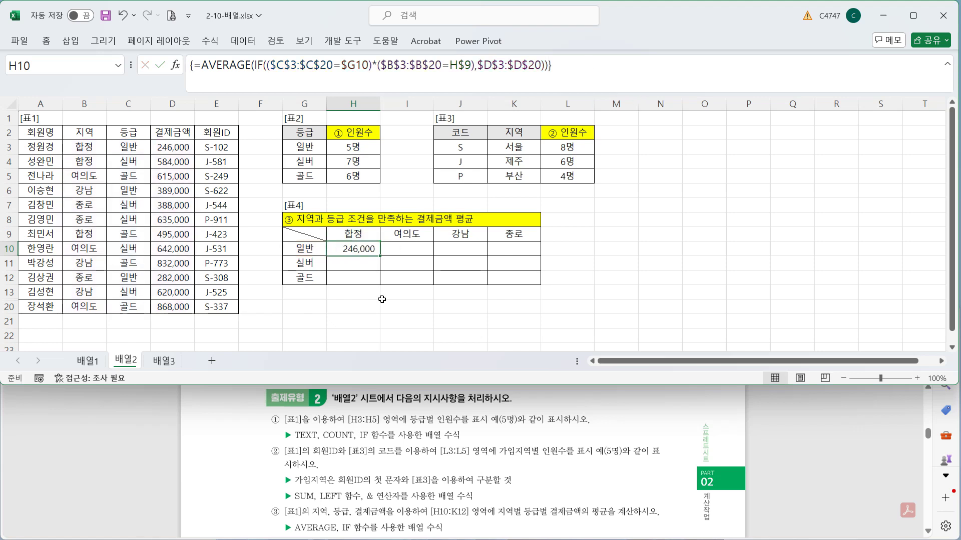
{"action": "left_click_drag", "start_coordinate": [380, 256], "coordinate": [519, 295]}
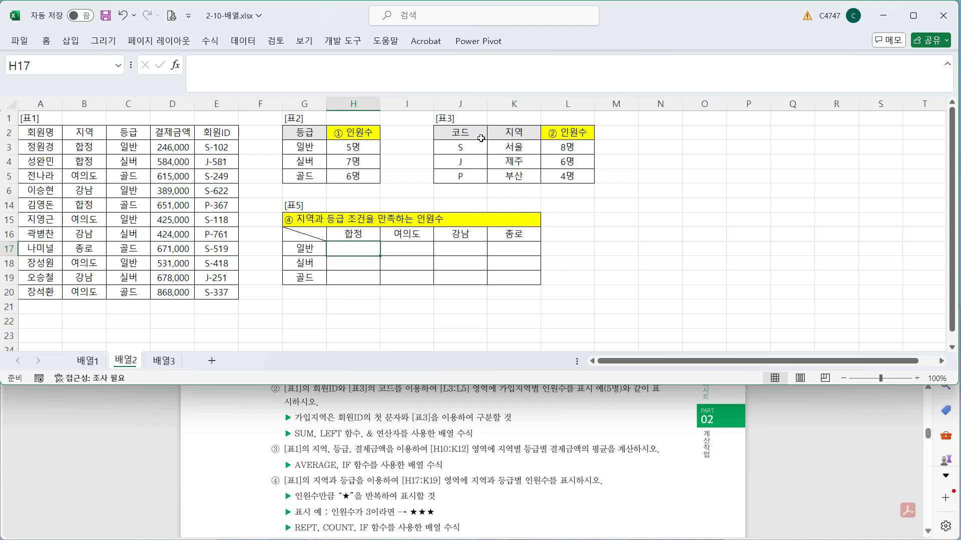
Step: Enter the formula skeleton =COUNT(IF(()*(),1)) in cell H17, leaving both condition parentheses empty
{"action": "left_click", "coordinate": [487, 63]}
{"action": "type", "text": "=cou"}
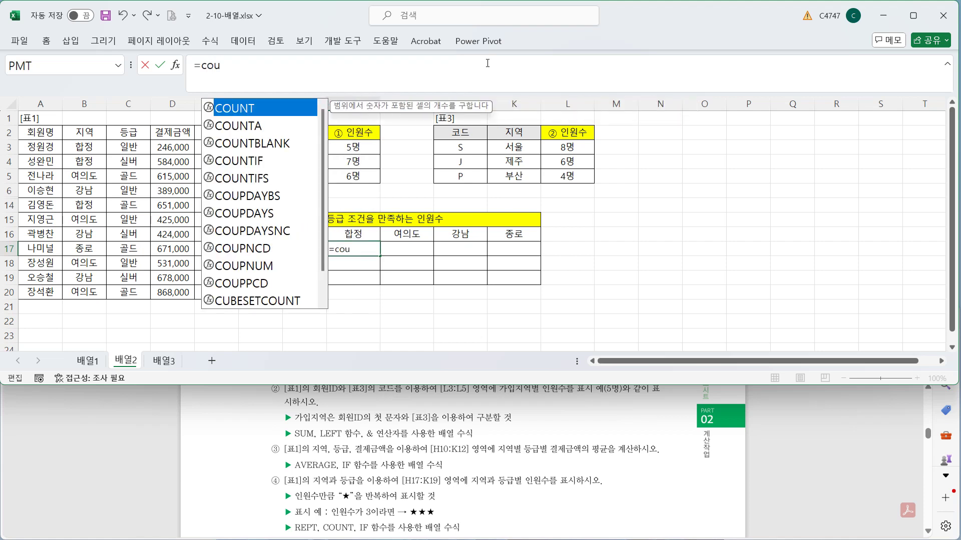
{"action": "key", "text": "Tab"}
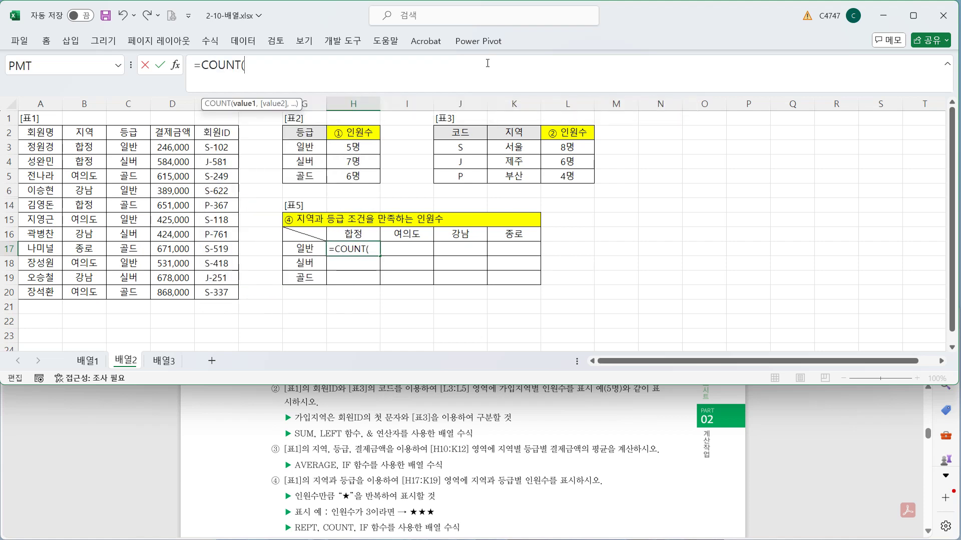
{"action": "type", "text": "IF("}
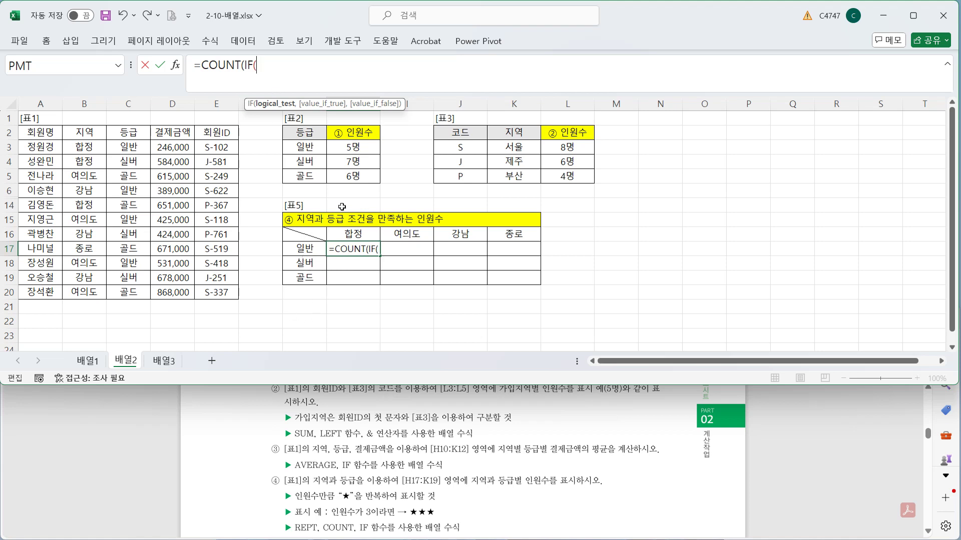
{"action": "type", "text": "()"}
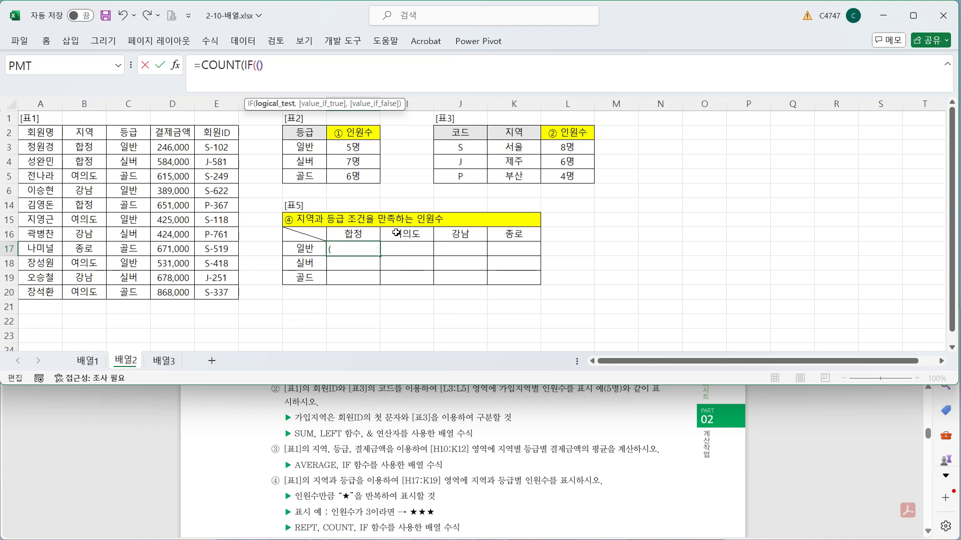
{"action": "type", "text": "*(),1"}
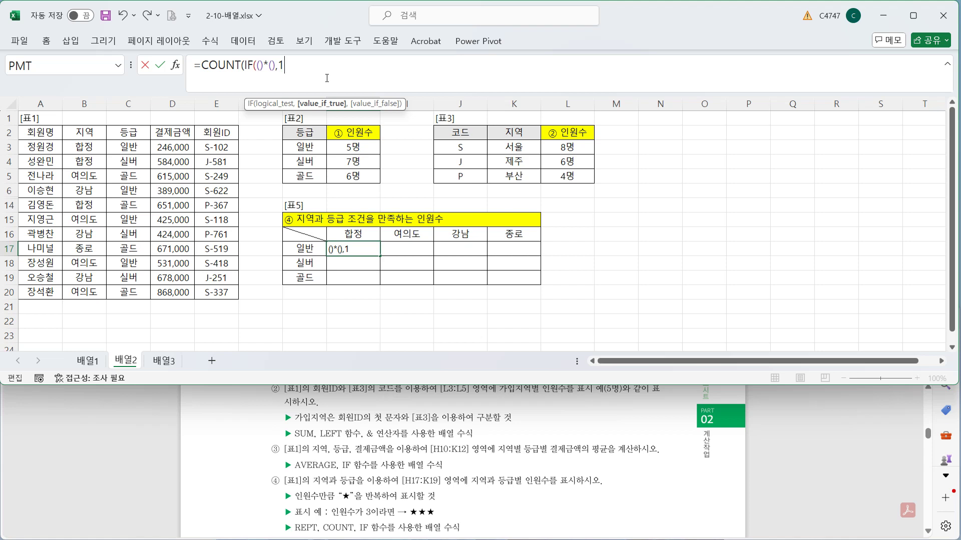
{"action": "type", "text": "))"}
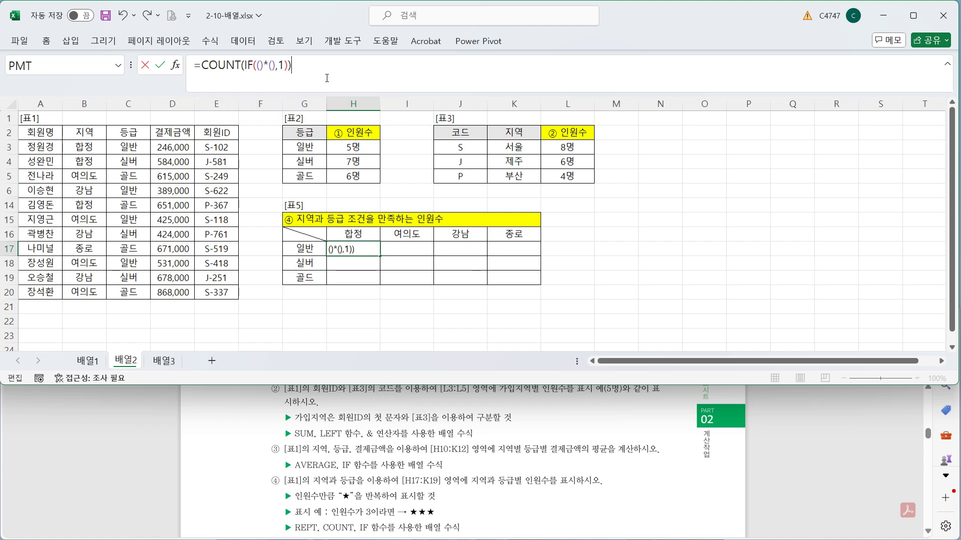
Step: Fill the first IF condition in H17 with the grade test $C$3:$C$20=$G17, locking only the column of G17
{"action": "key", "text": "Return"}
{"action": "key", "text": "Return"}
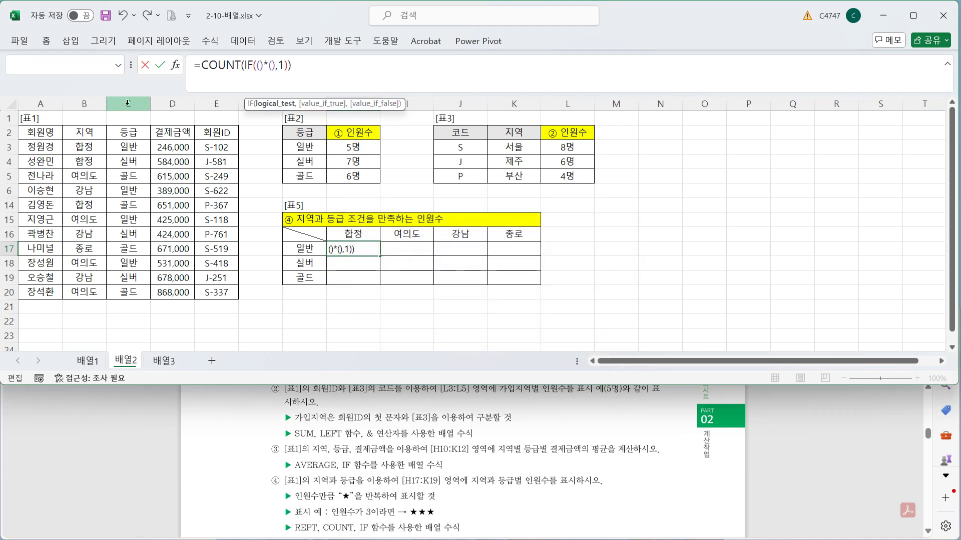
{"action": "left_click_drag", "start_coordinate": [138, 146], "coordinate": [141, 289]}
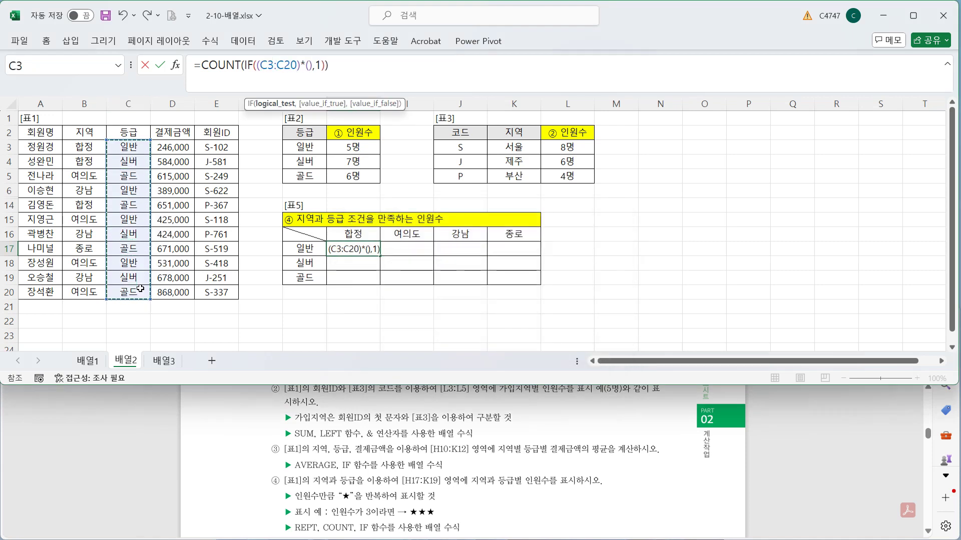
{"action": "key", "text": "F4"}
{"action": "type", "text": "="}
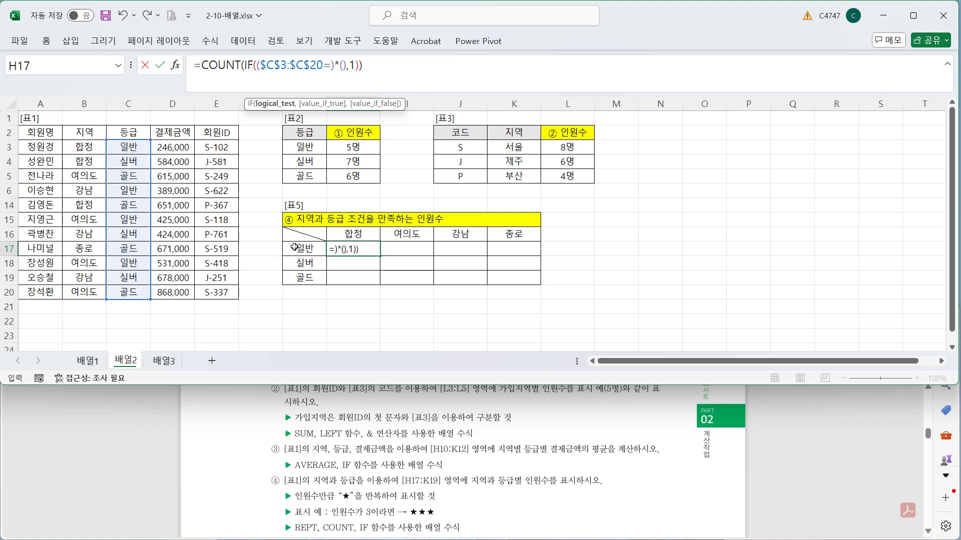
{"action": "left_click", "coordinate": [302, 246]}
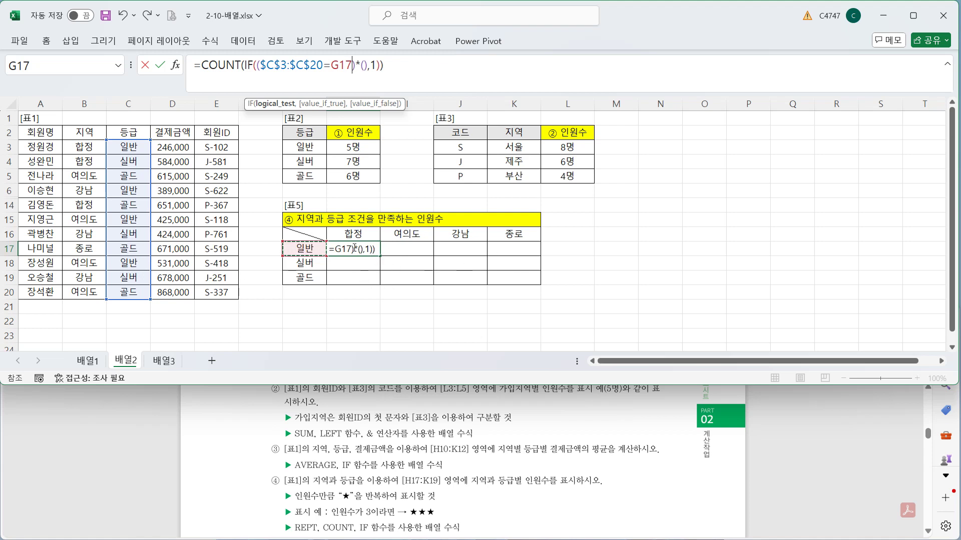
{"action": "key", "text": "F4"}
{"action": "key", "text": "F4"}
{"action": "key", "text": "F4"}
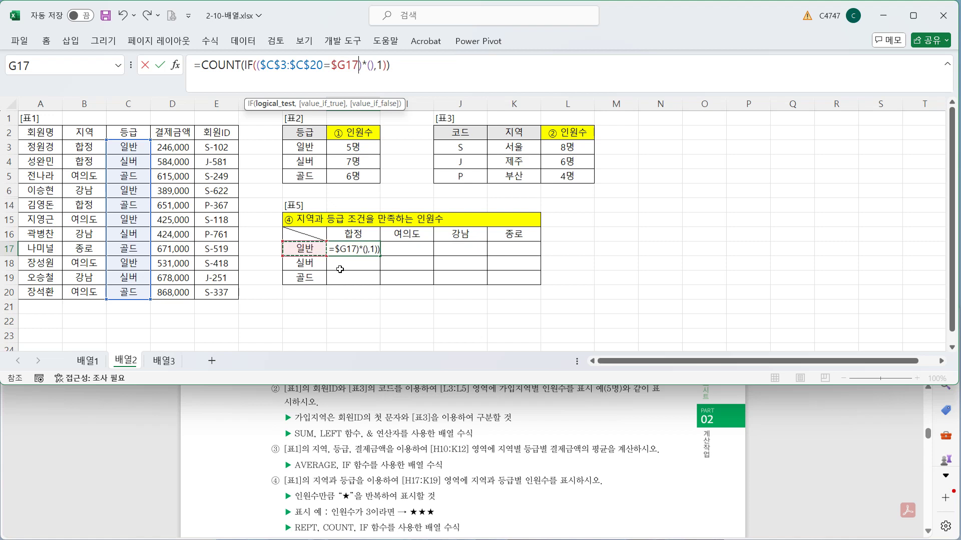
Step: Fill the second IF condition in H17 with $B$3:$B$20=H$16, locking only the row of H16, and commit it as an array formula
{"action": "key", "text": "F2"}
{"action": "key", "text": "Right"}
{"action": "key", "text": "Right"}
{"action": "key", "text": "Right"}
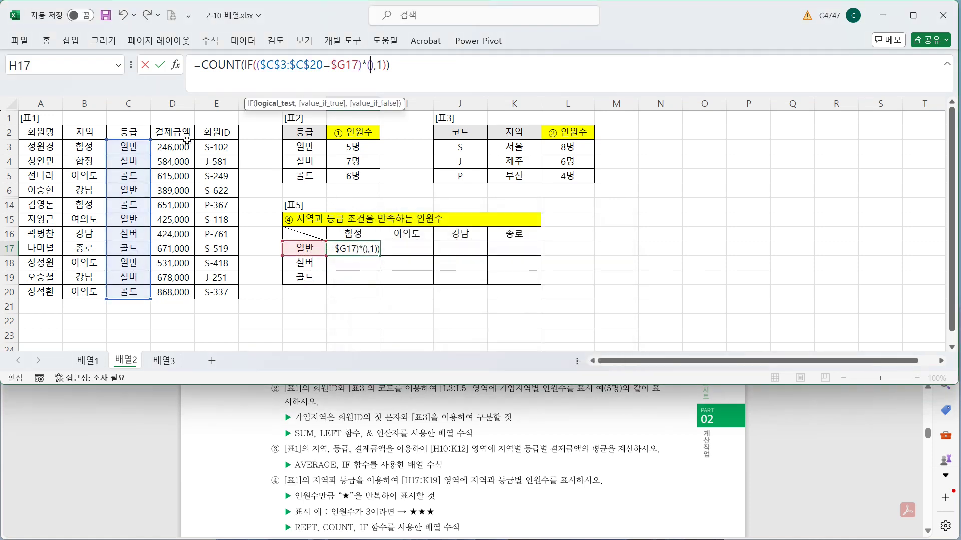
{"action": "left_click_drag", "start_coordinate": [94, 146], "coordinate": [104, 293]}
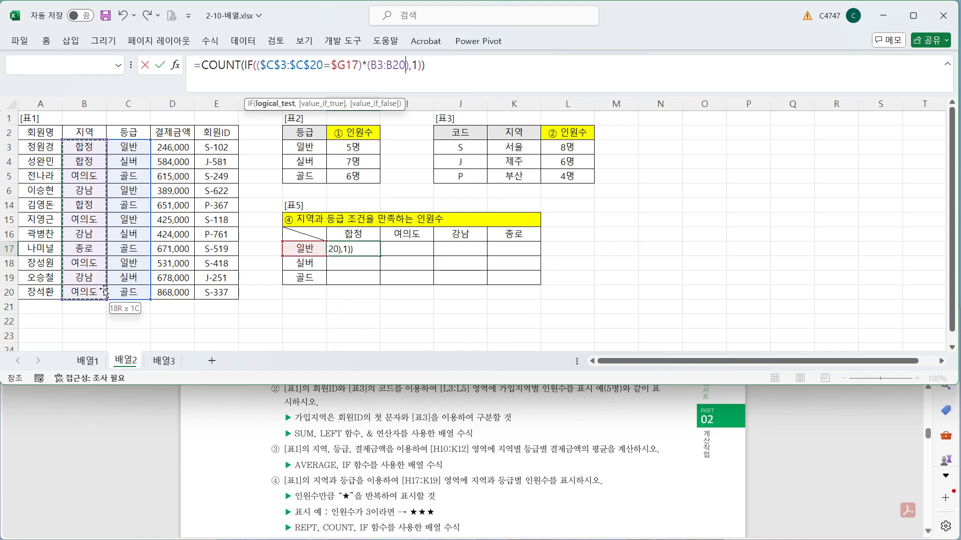
{"action": "key", "text": "F4"}
{"action": "type", "text": "="}
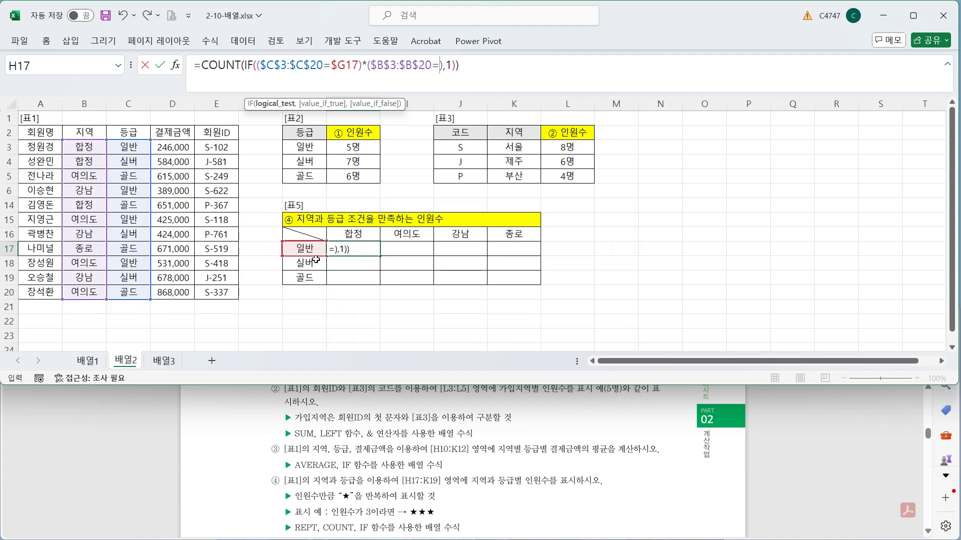
{"action": "left_click", "coordinate": [353, 233]}
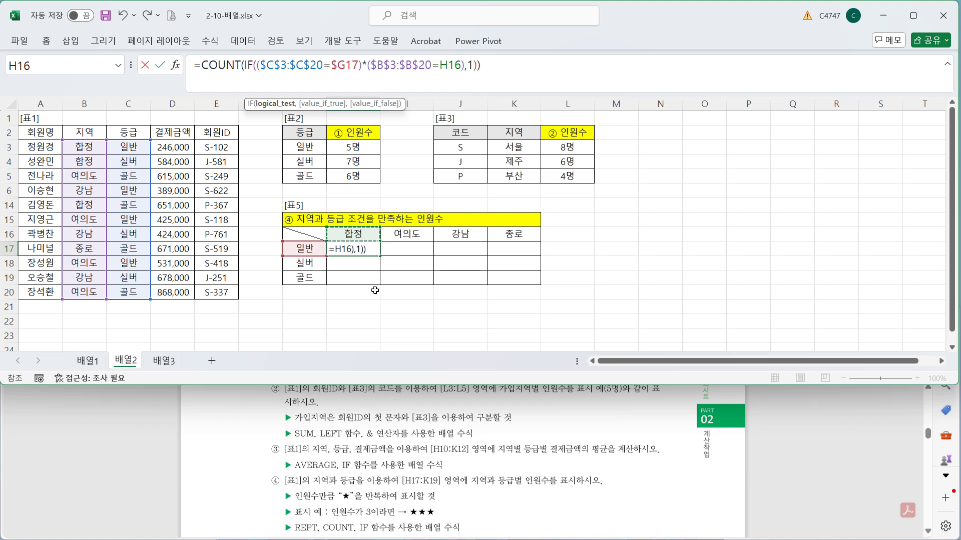
{"action": "key", "text": "F4"}
{"action": "key", "text": "F4"}
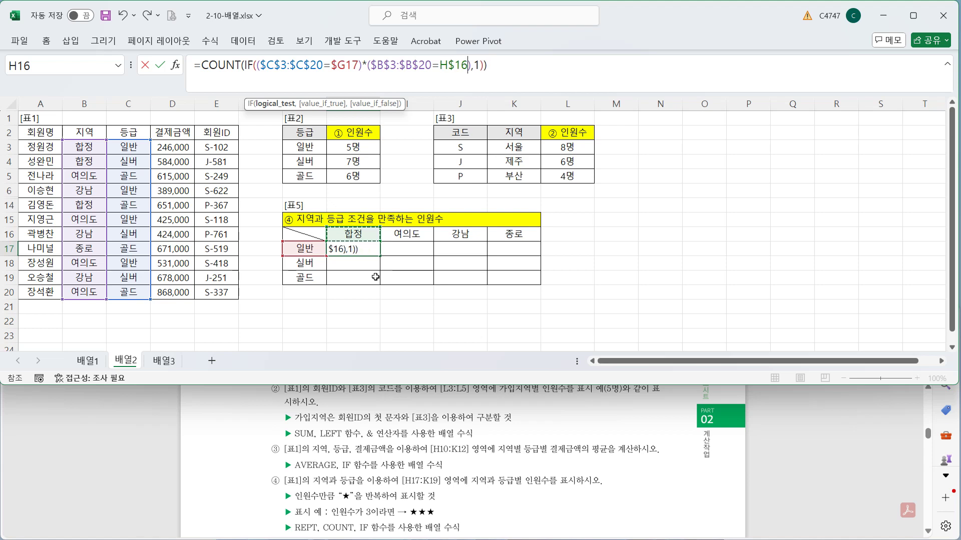
{"action": "key", "text": "ctrl+shift+Return"}
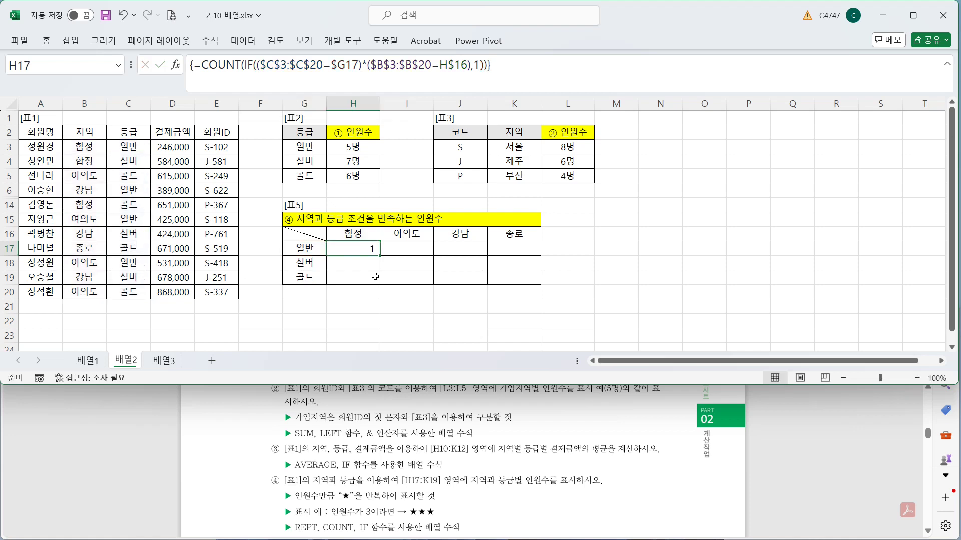
Step: Insert the REPT function in front of COUNT in the H17 formula
{"action": "left_click", "coordinate": [204, 66]}
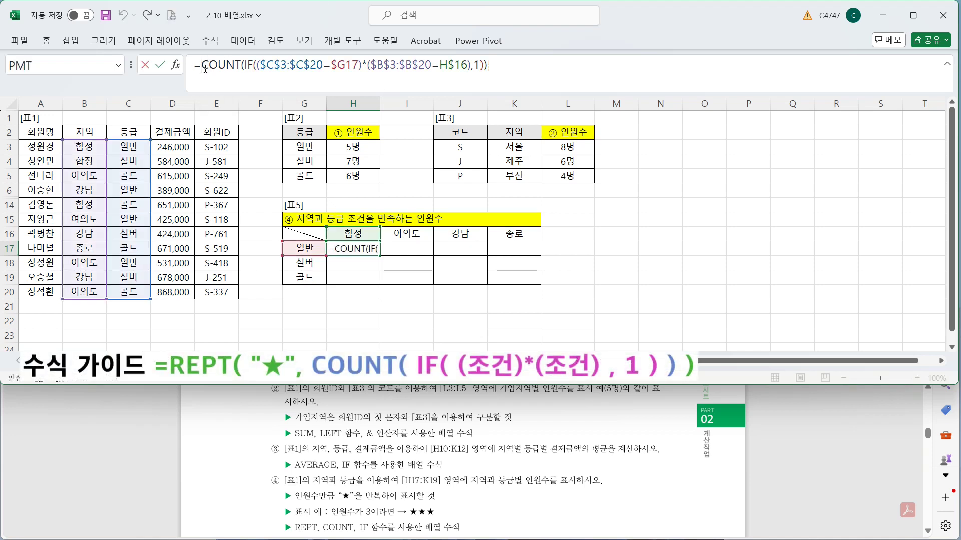
{"action": "type", "text": "re"}
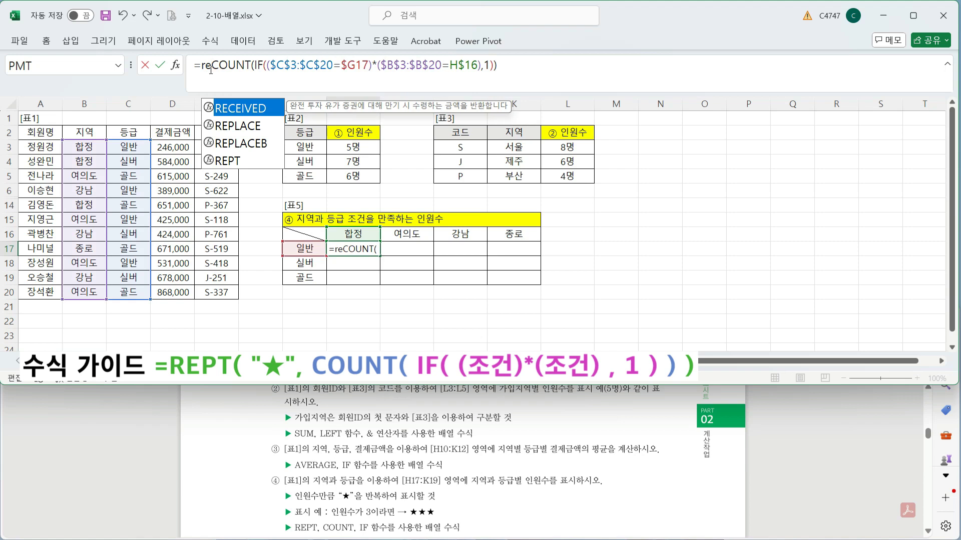
{"action": "key", "text": "Down"}
{"action": "key", "text": "Down"}
{"action": "key", "text": "Down"}
{"action": "key", "text": "Tab"}
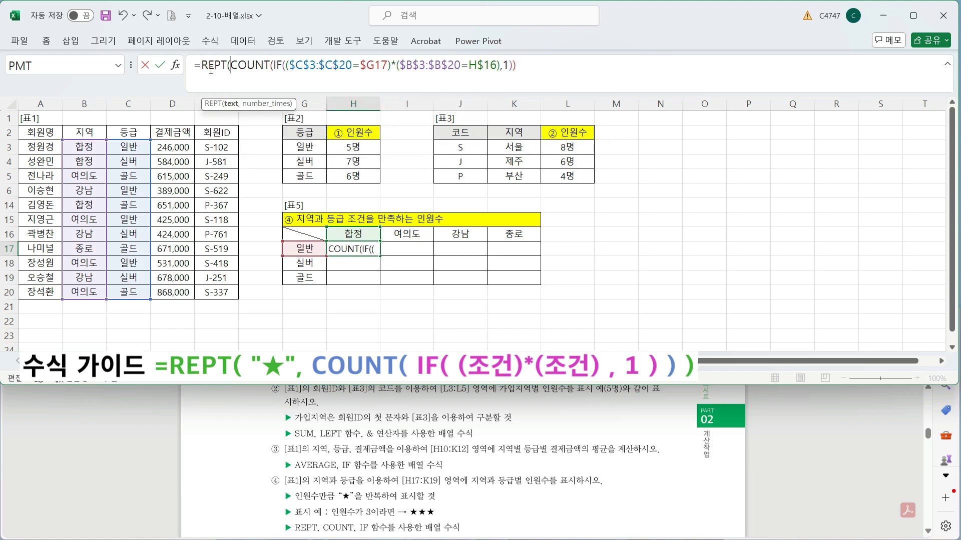
Step: Set "★" as the text REPT repeats in H17, with the COUNT expression as the number of times, and close the function
{"action": "type", "text": "\""}
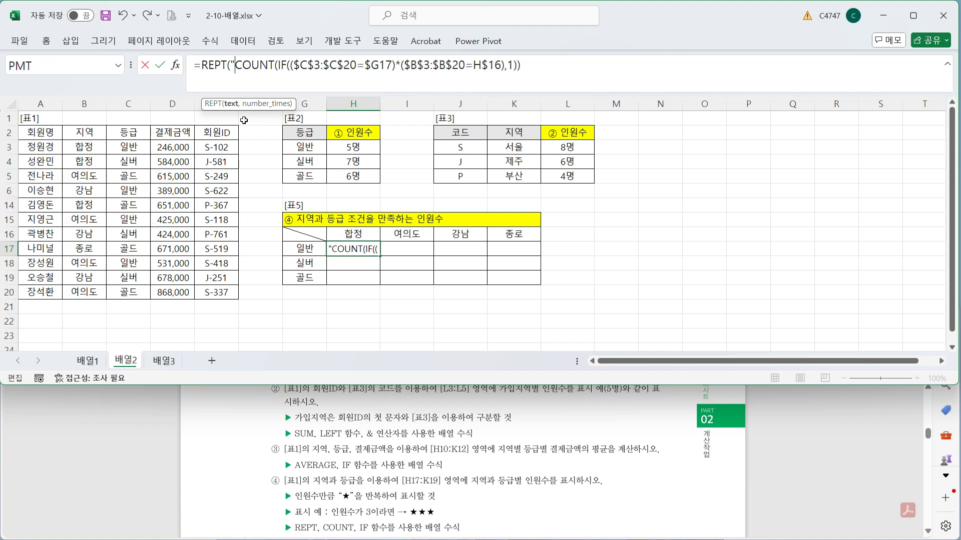
{"action": "type", "text": "ㅁ"}
{"action": "key", "text": "Hangul_Hanja"}
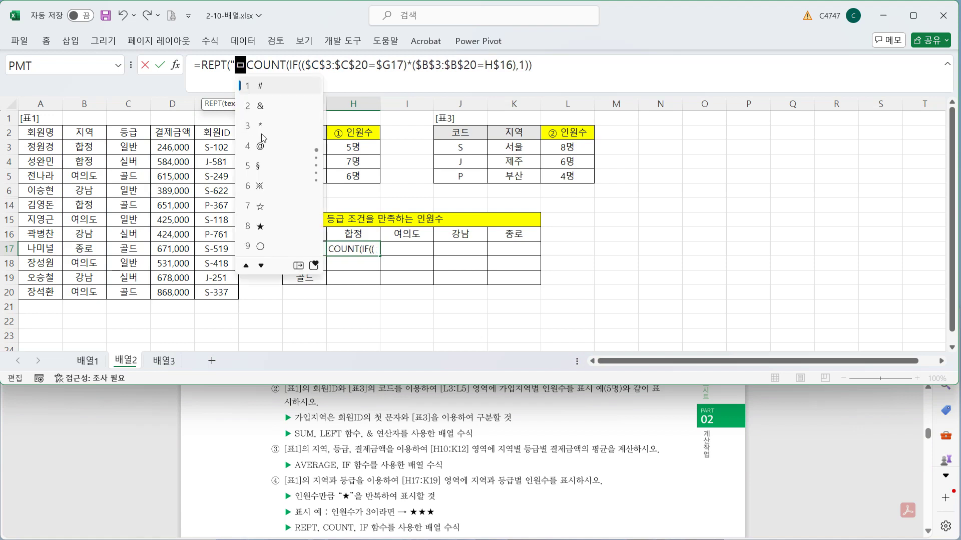
{"action": "left_click", "coordinate": [279, 226]}
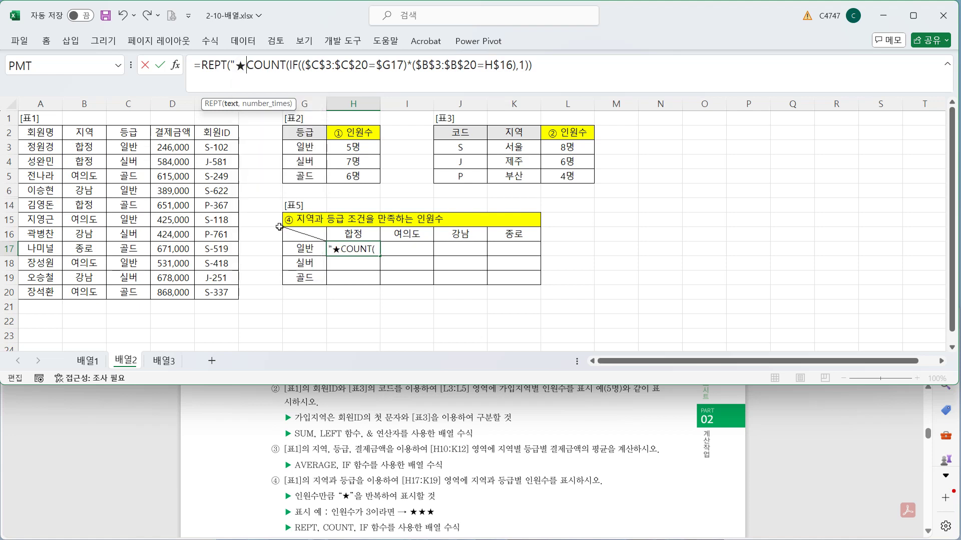
{"action": "type", "text": "\","}
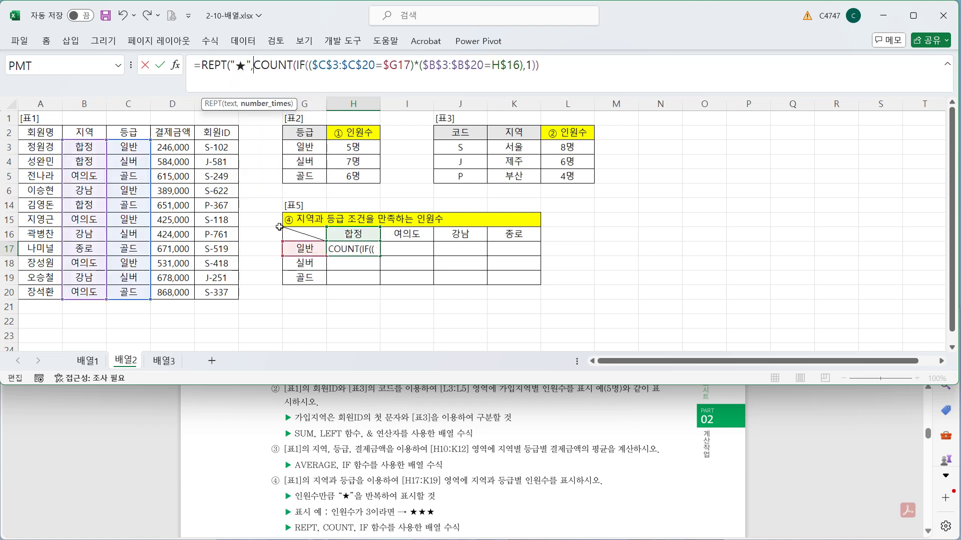
{"action": "left_click_drag", "start_coordinate": [232, 66], "coordinate": [583, 67]}
{"action": "left_click", "coordinate": [584, 68]}
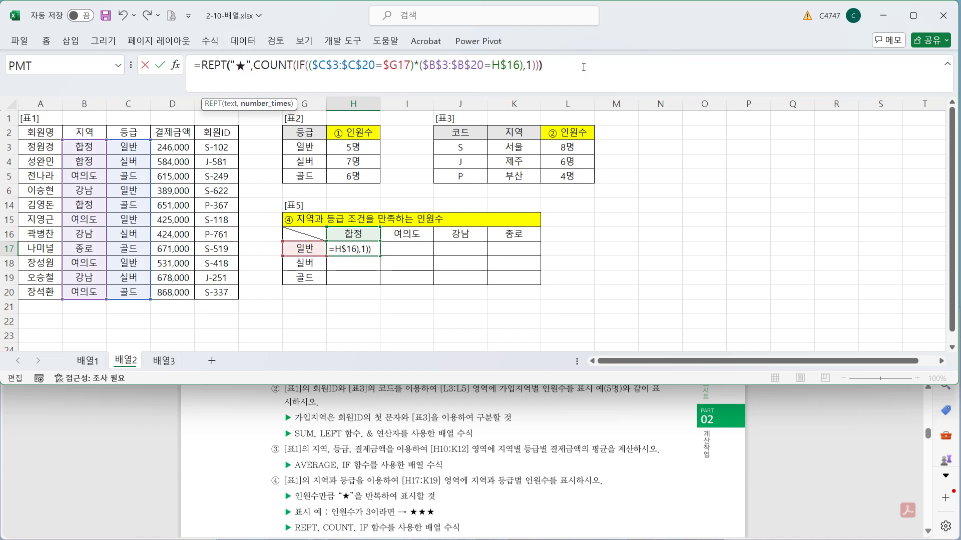
{"action": "type", "text": ")"}
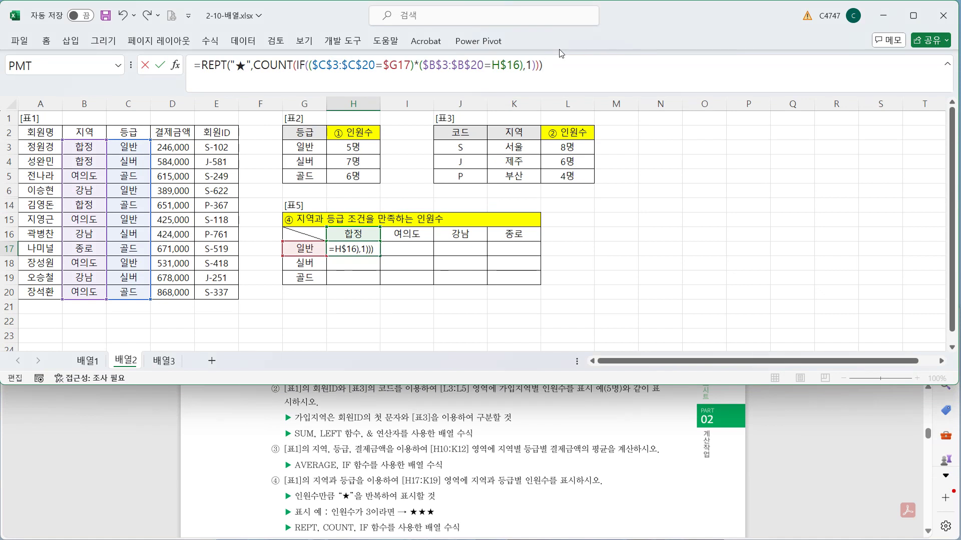
Step: Commit the REPT formula in H17 as an array formula and fill it across H17:K19
{"action": "key", "text": "ctrl+shift+Return"}
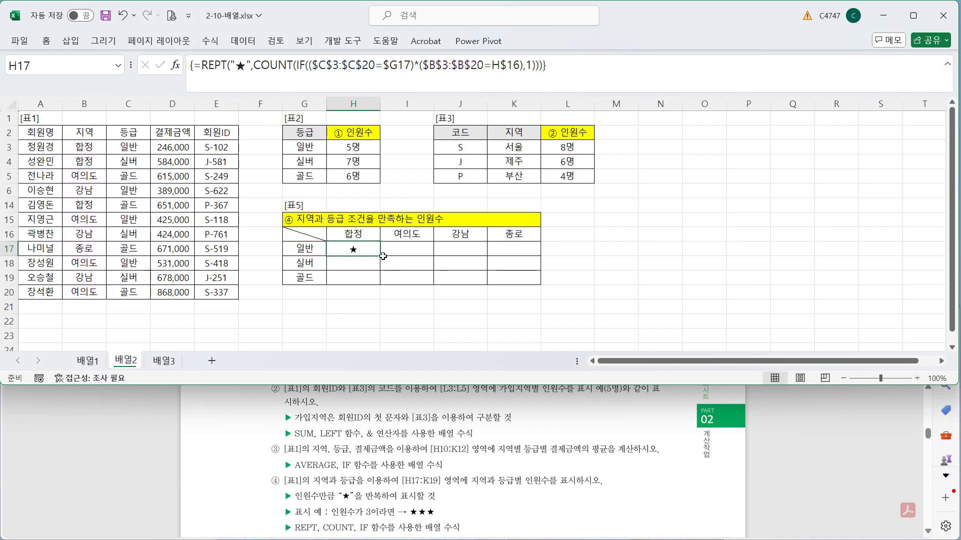
{"action": "left_click_drag", "start_coordinate": [379, 272], "coordinate": [524, 288]}
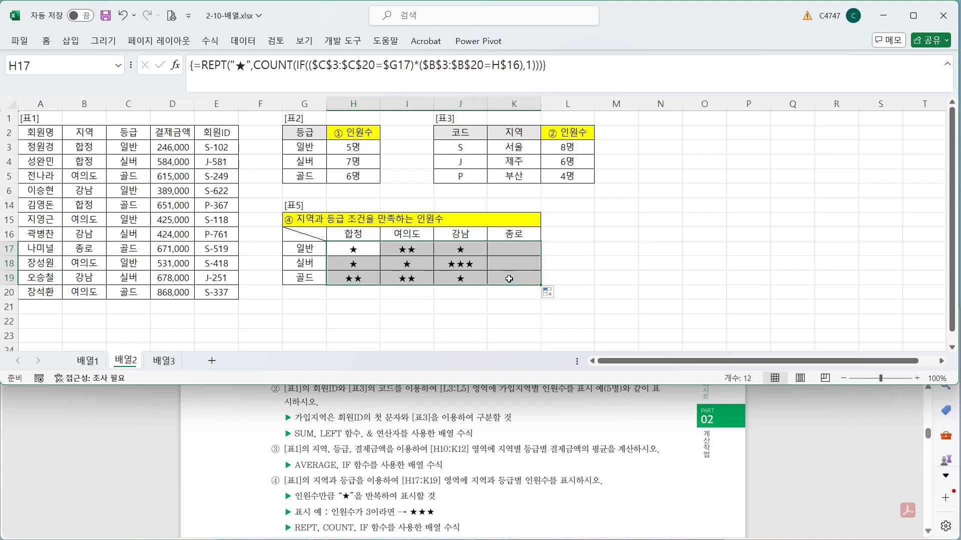
{"action": "left_click", "coordinate": [357, 247]}
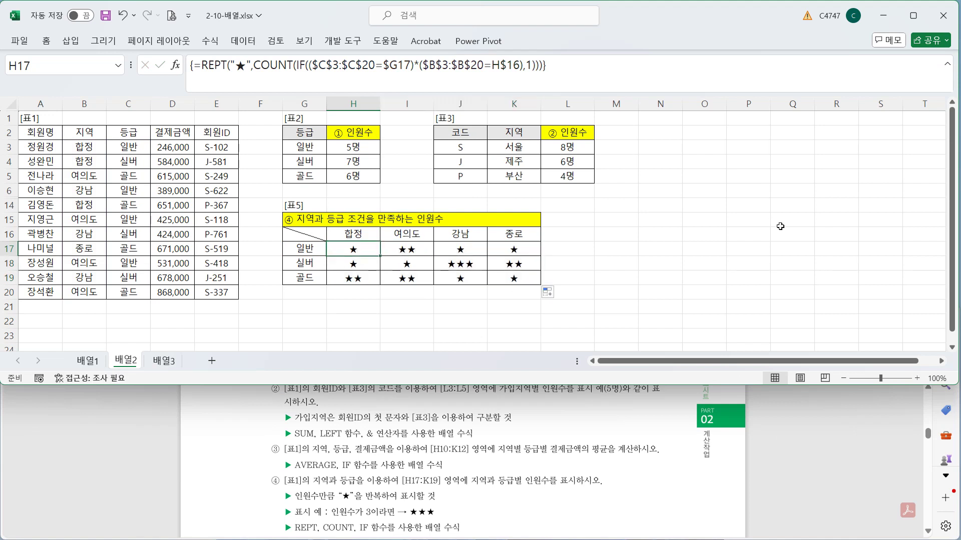